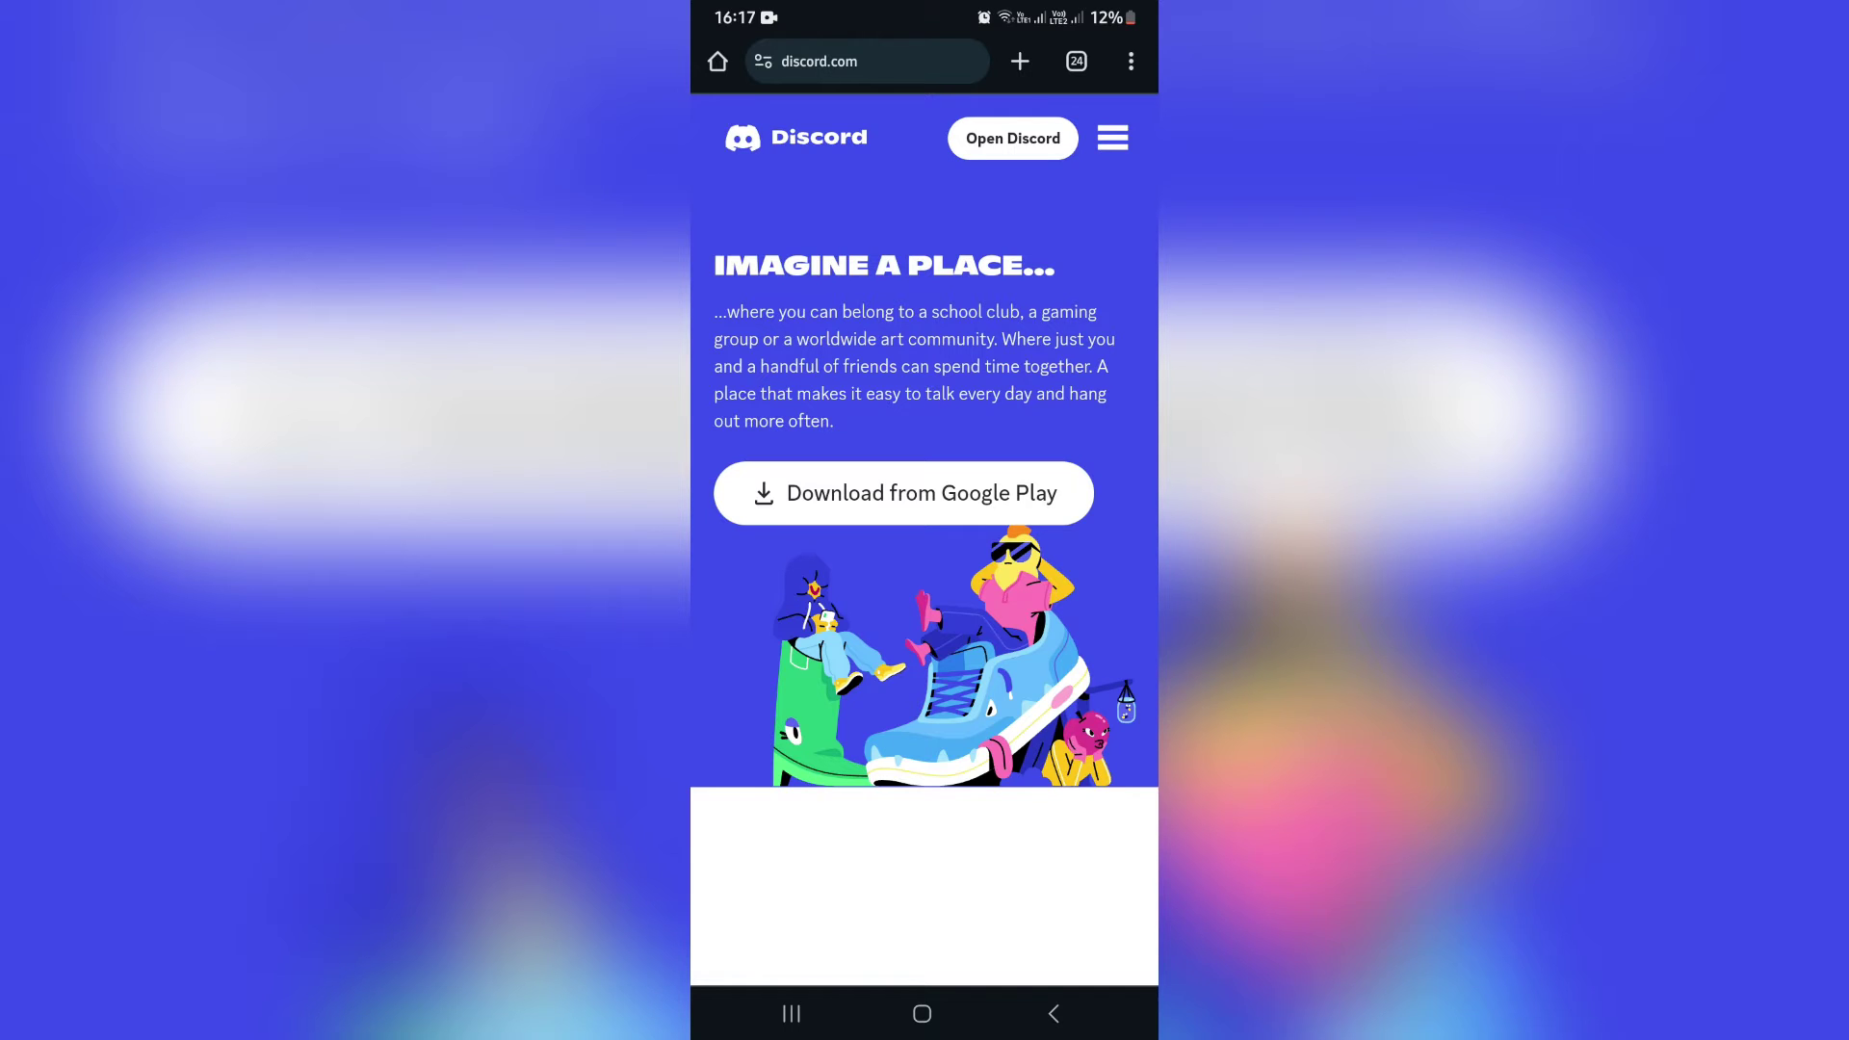
Turn on Chrome's 'Desktop site' option to show Discord's full desktop layout.
left_click(1130, 61)
left_click_drag(1120, 538, 1120, 512)
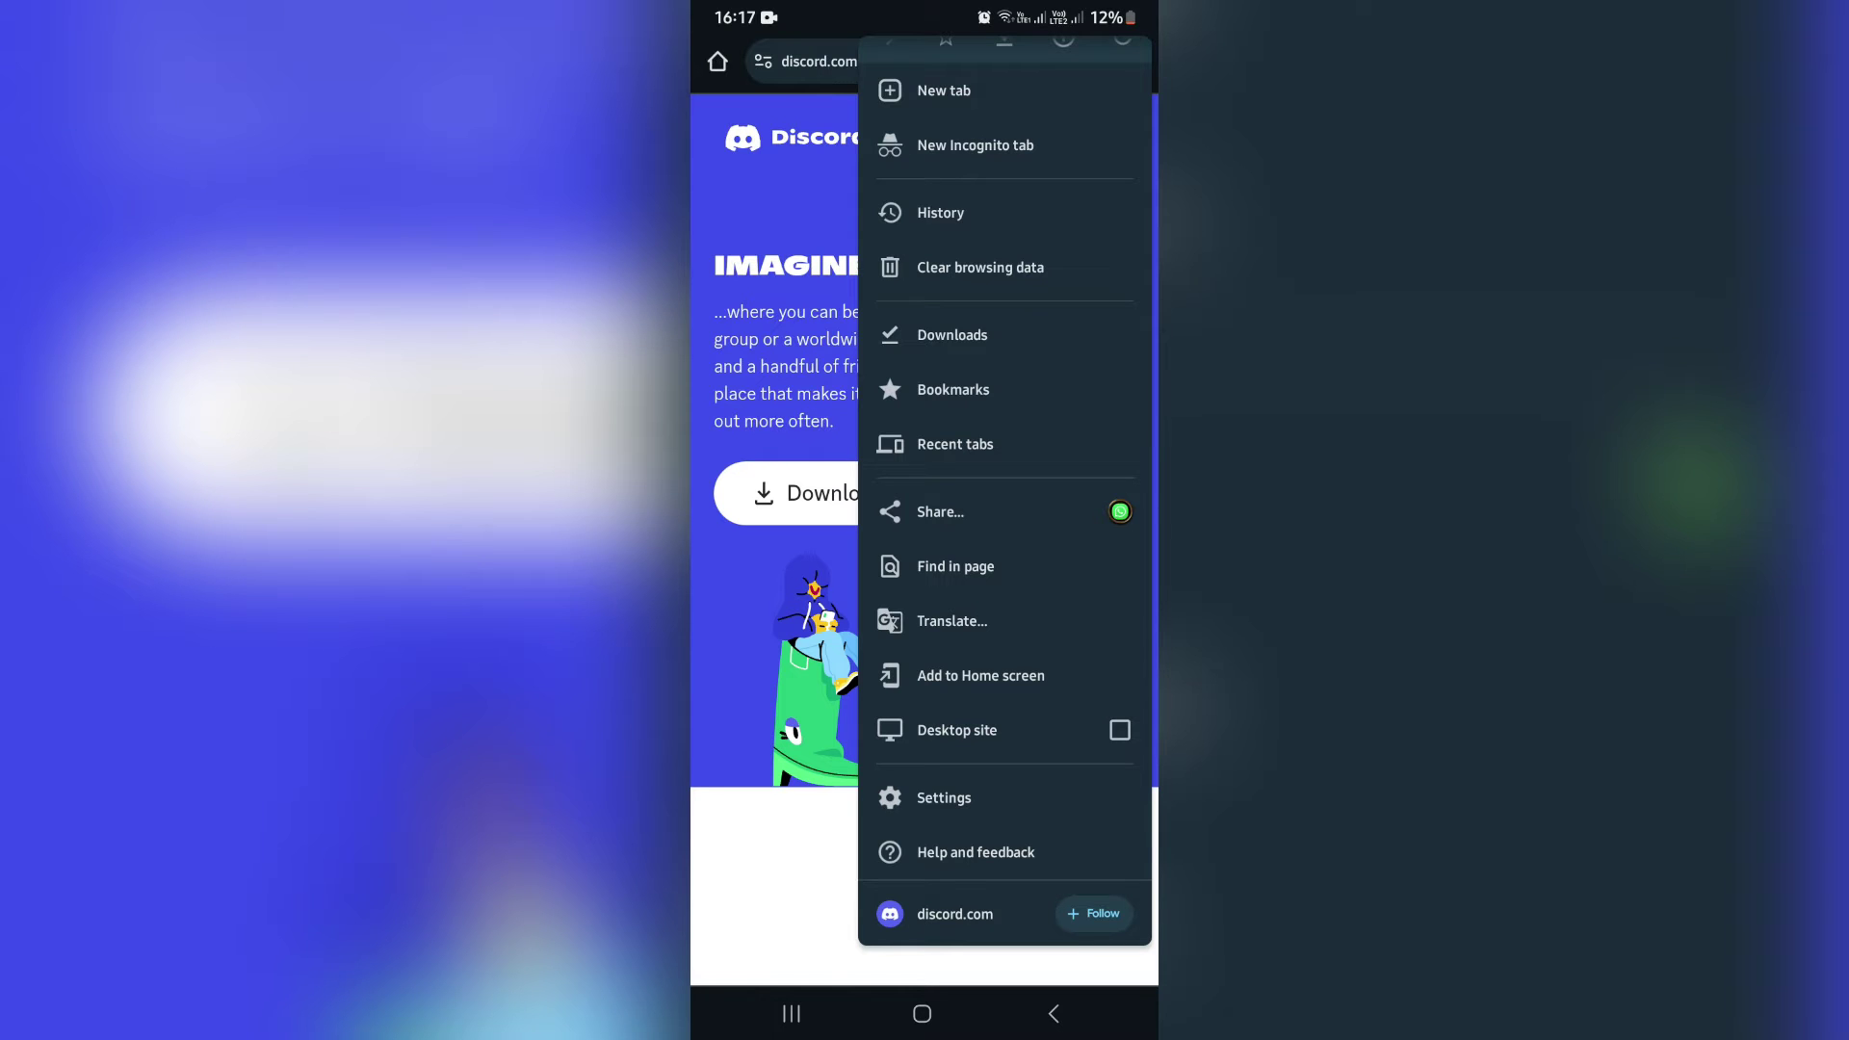
left_click(1120, 730)
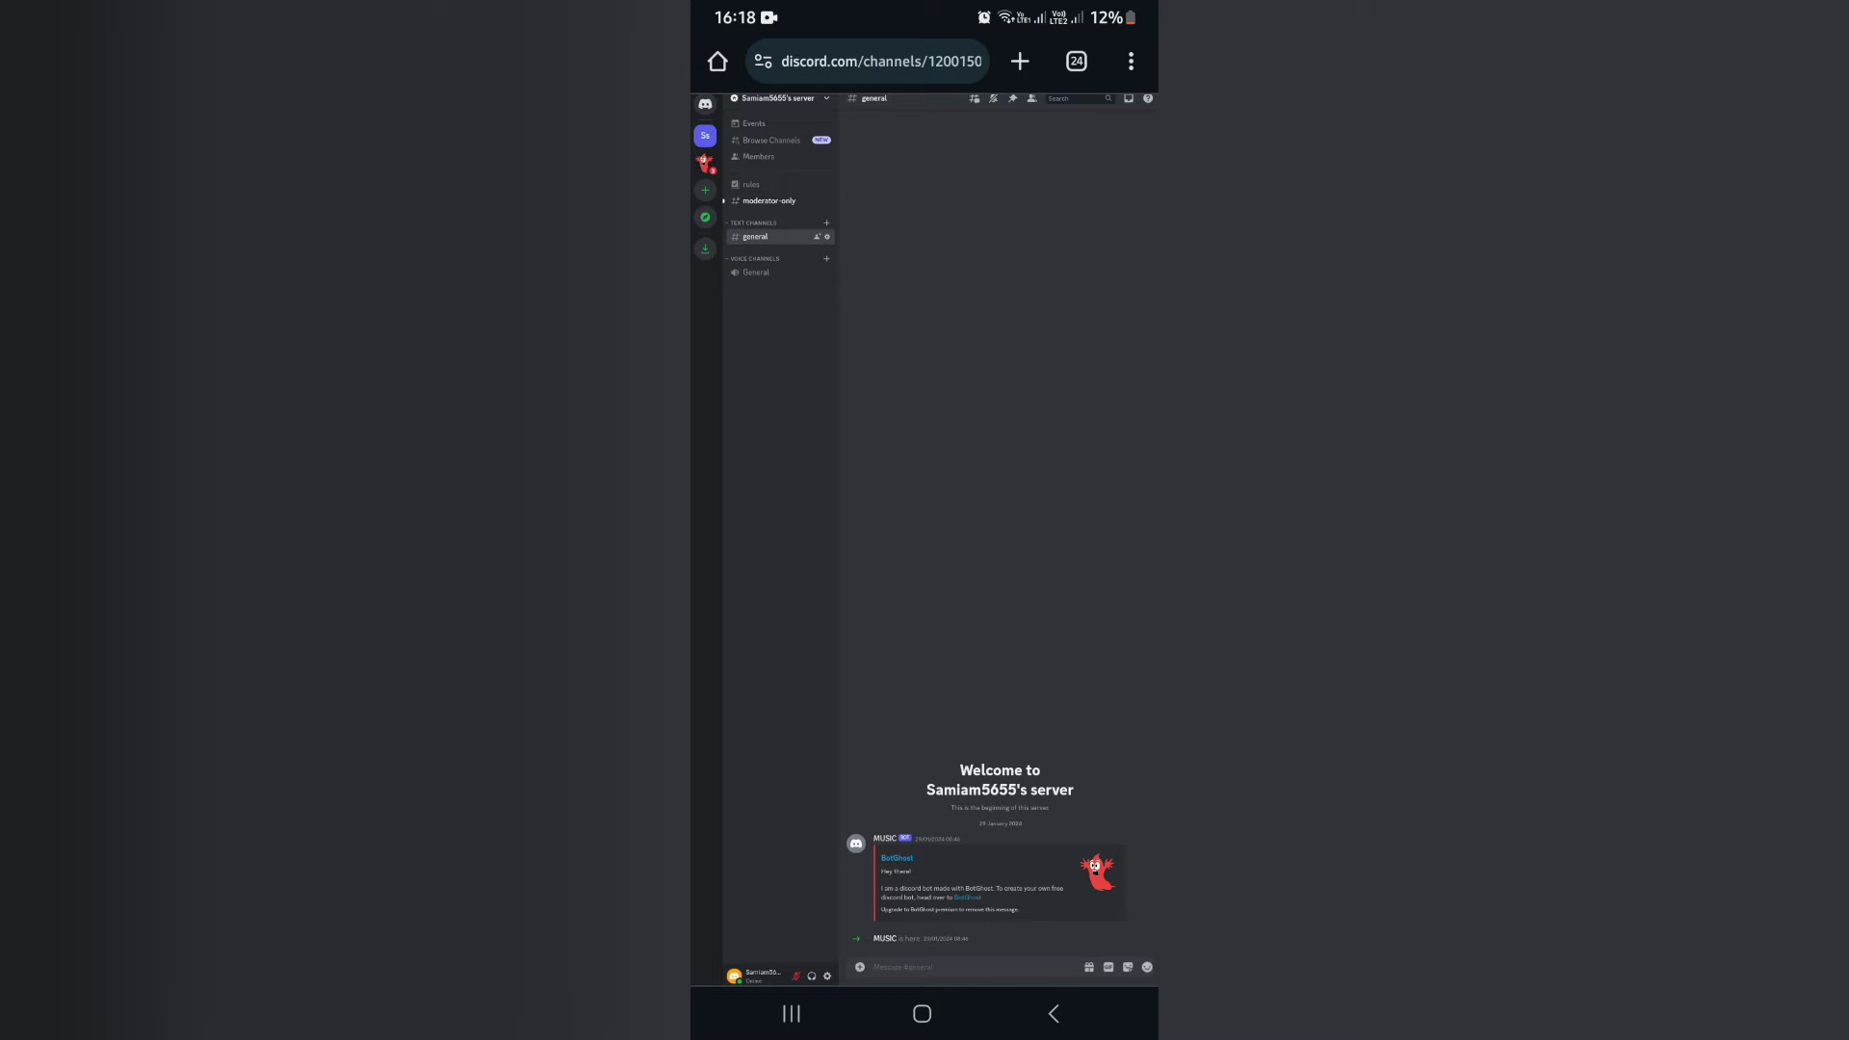
scroll(766, 217, "up", 3)
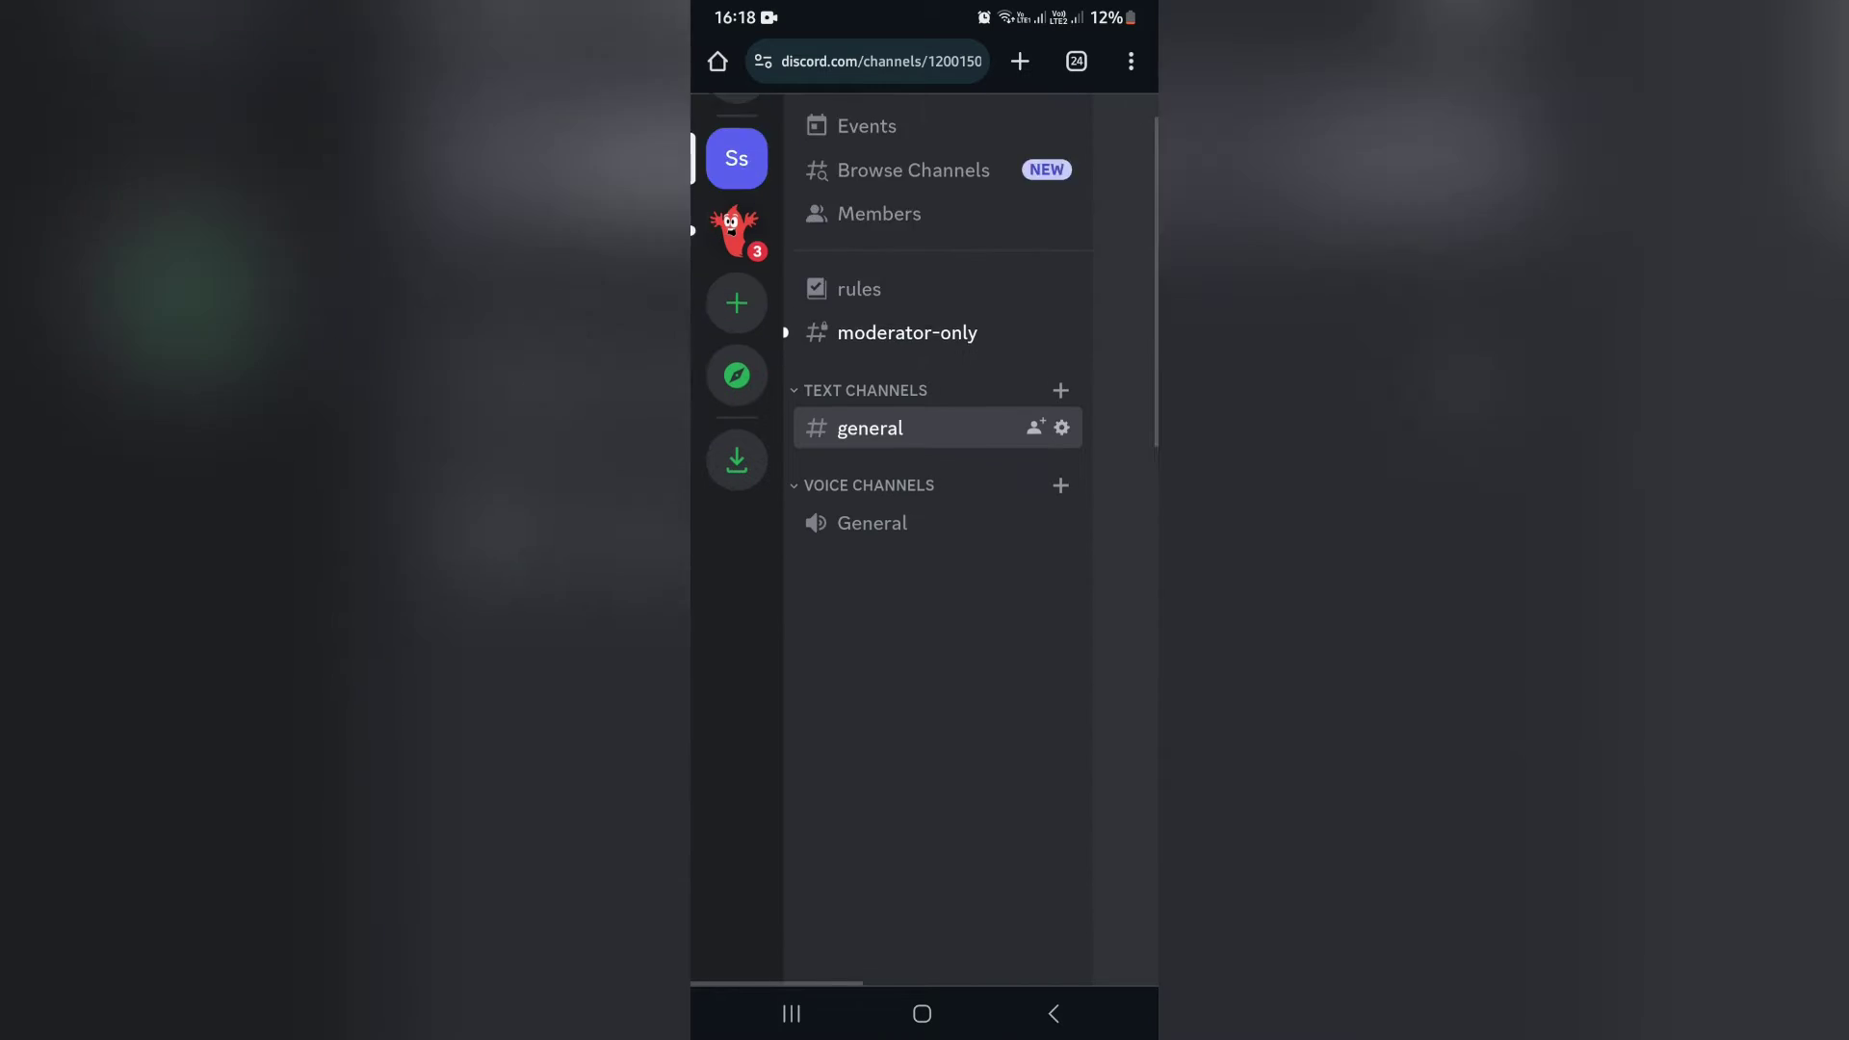
scroll(924, 433, "up", 1)
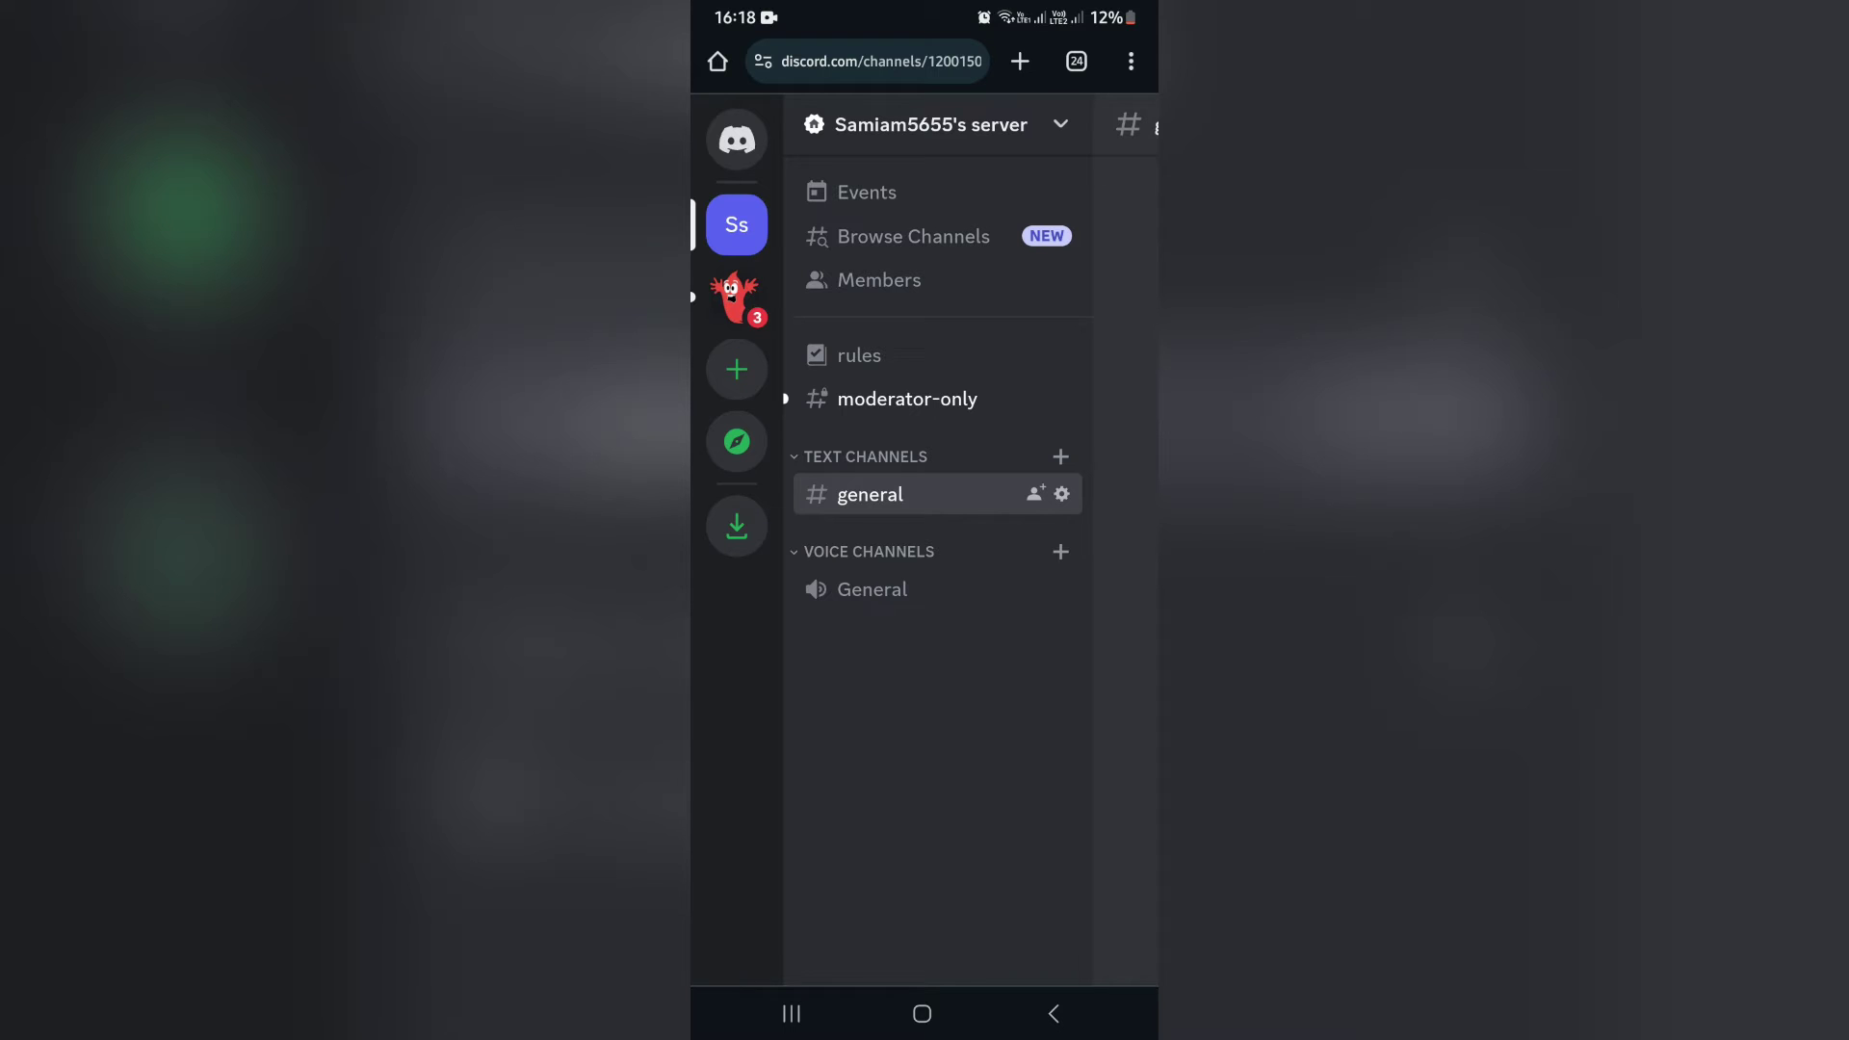
scroll(924, 520, "down", 2)
scroll(925, 520, "right", 3)
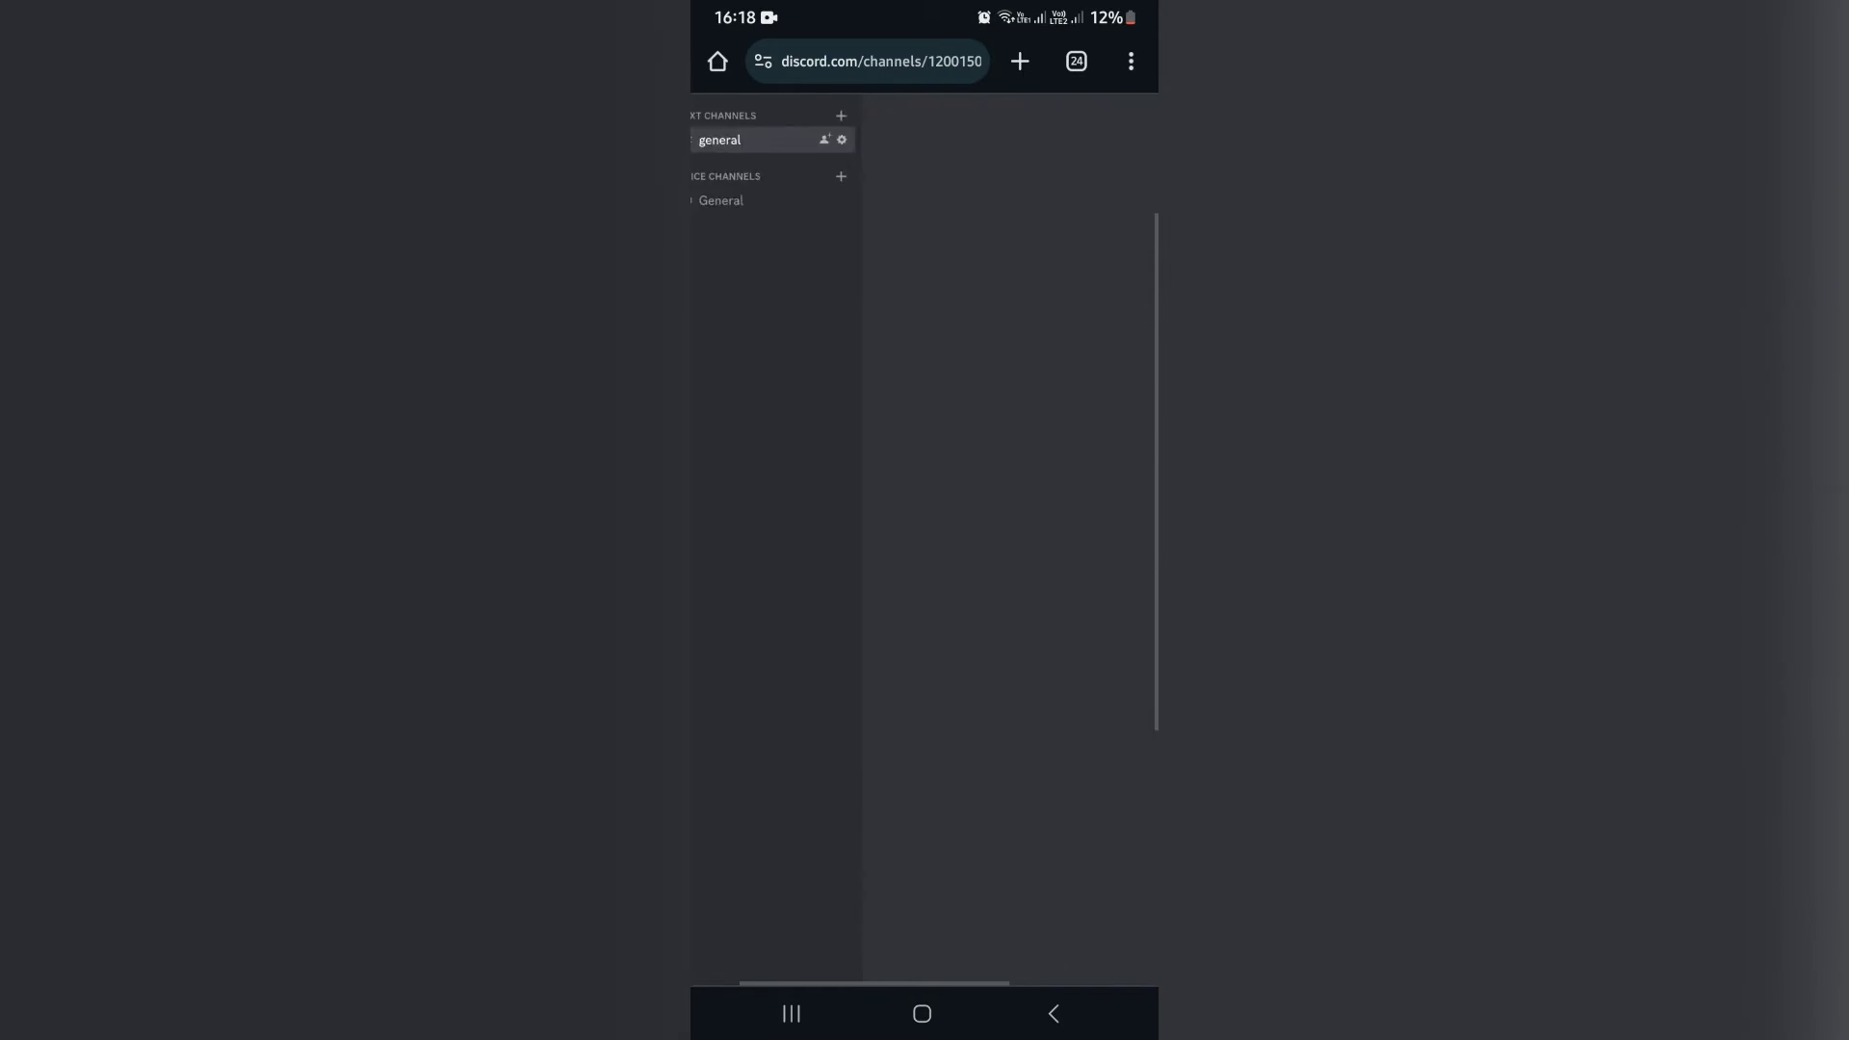
scroll(925, 520, "down", 3)
scroll(1011, 781, "up", 3)
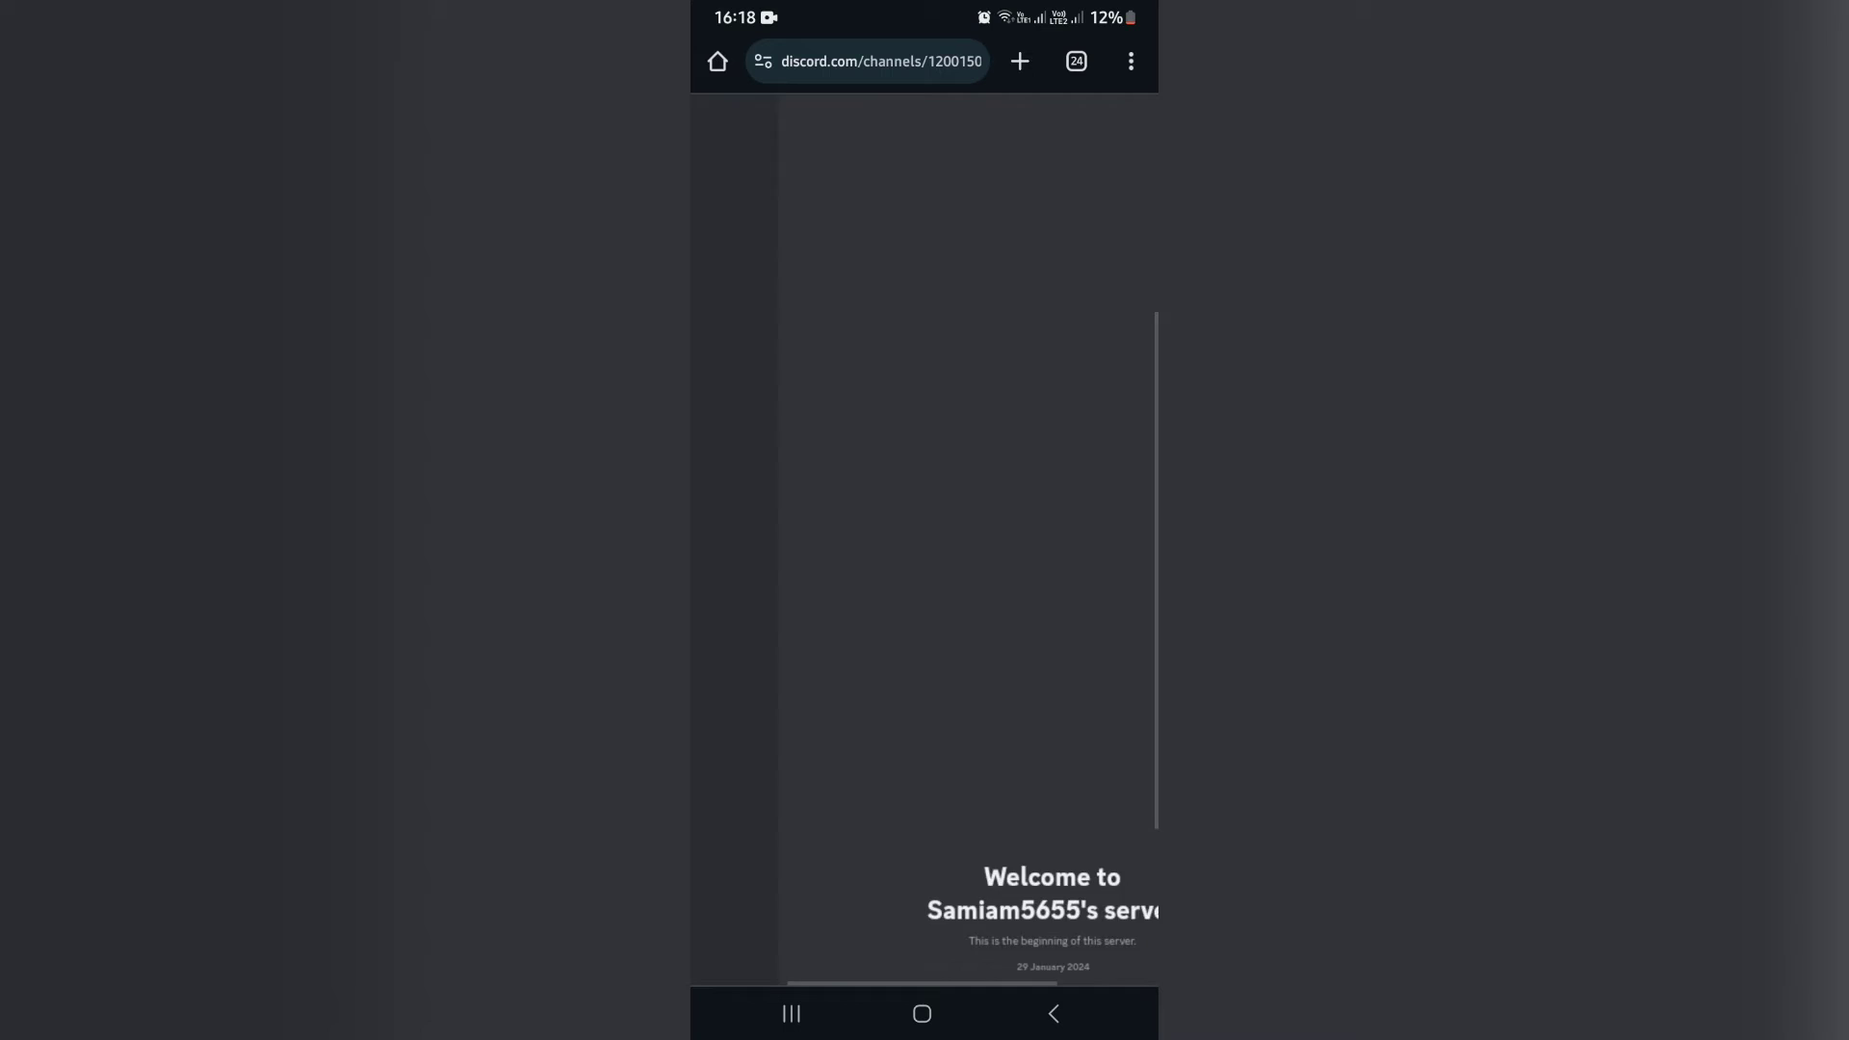
scroll(926, 521, "down", 3)
scroll(998, 780, "up", 3)
scroll(924, 520, "up", 3)
scroll(924, 521, "down", 2)
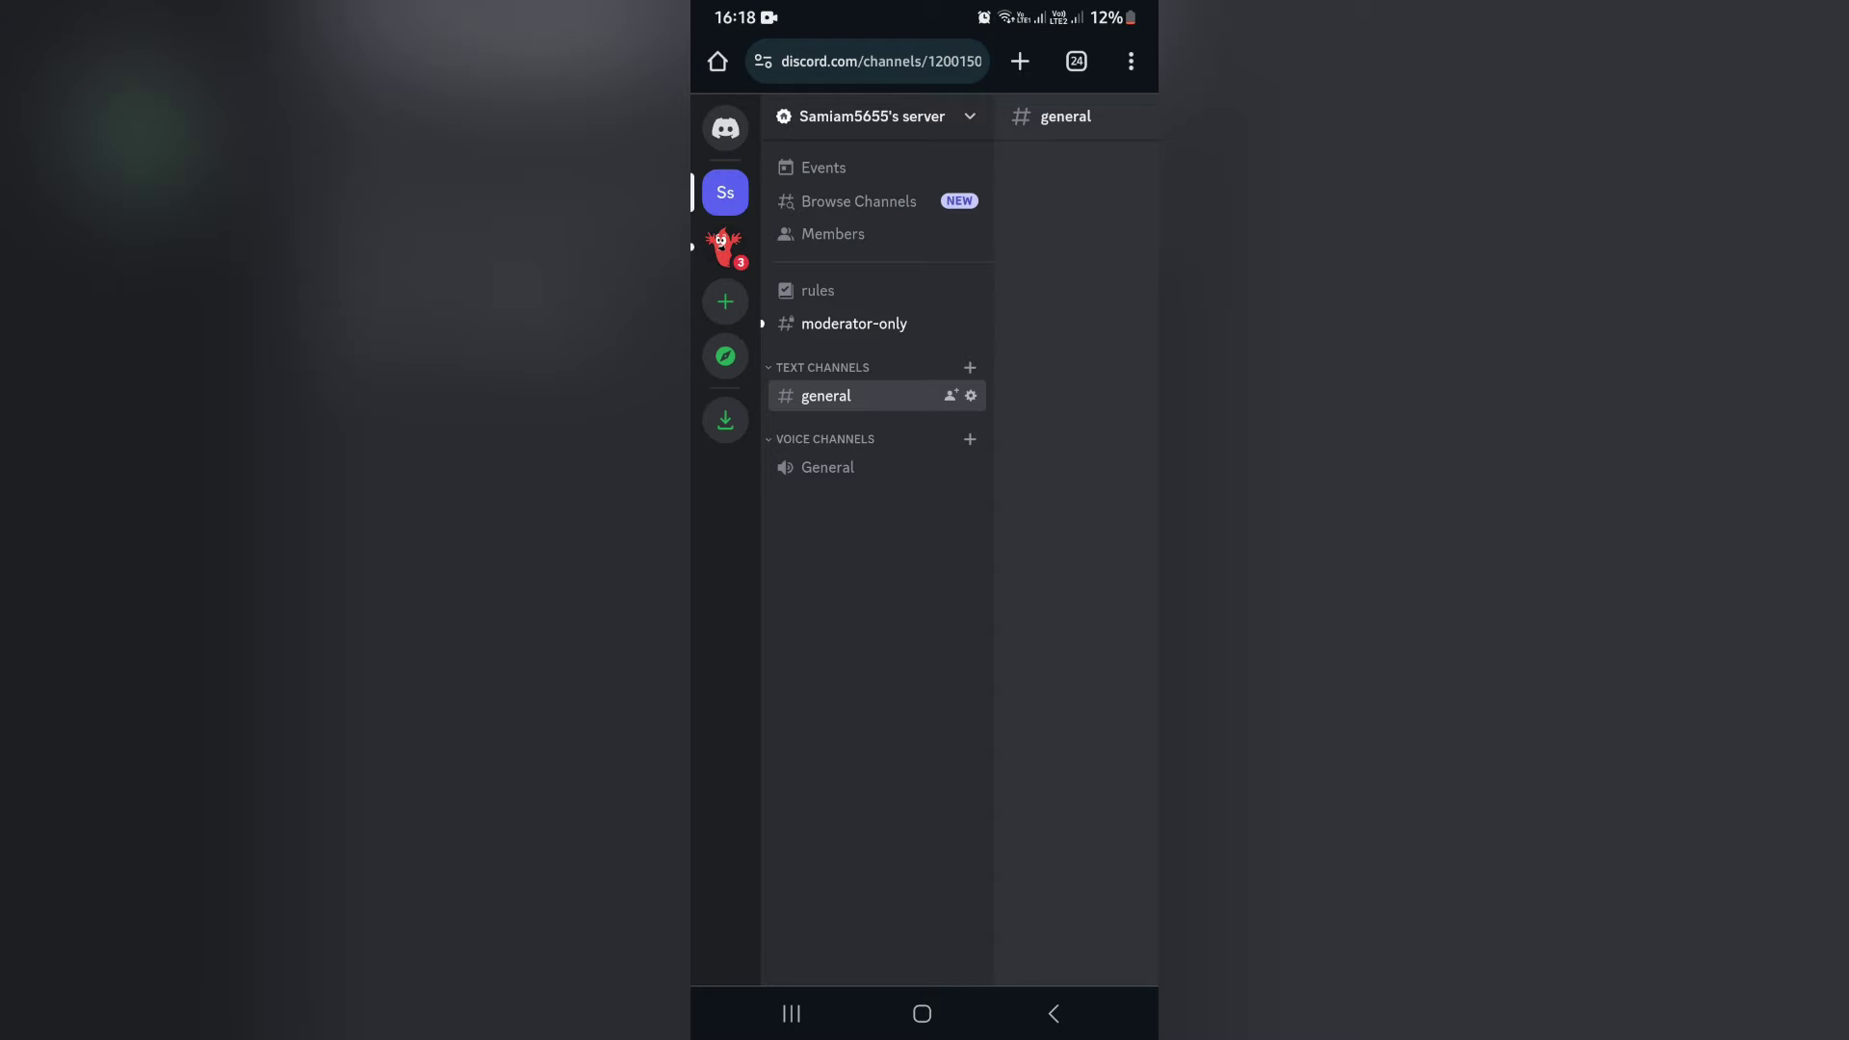
Open Server Settings from the Samiam5655 server name dropdown, landing on Server Overview.
left_click(872, 115)
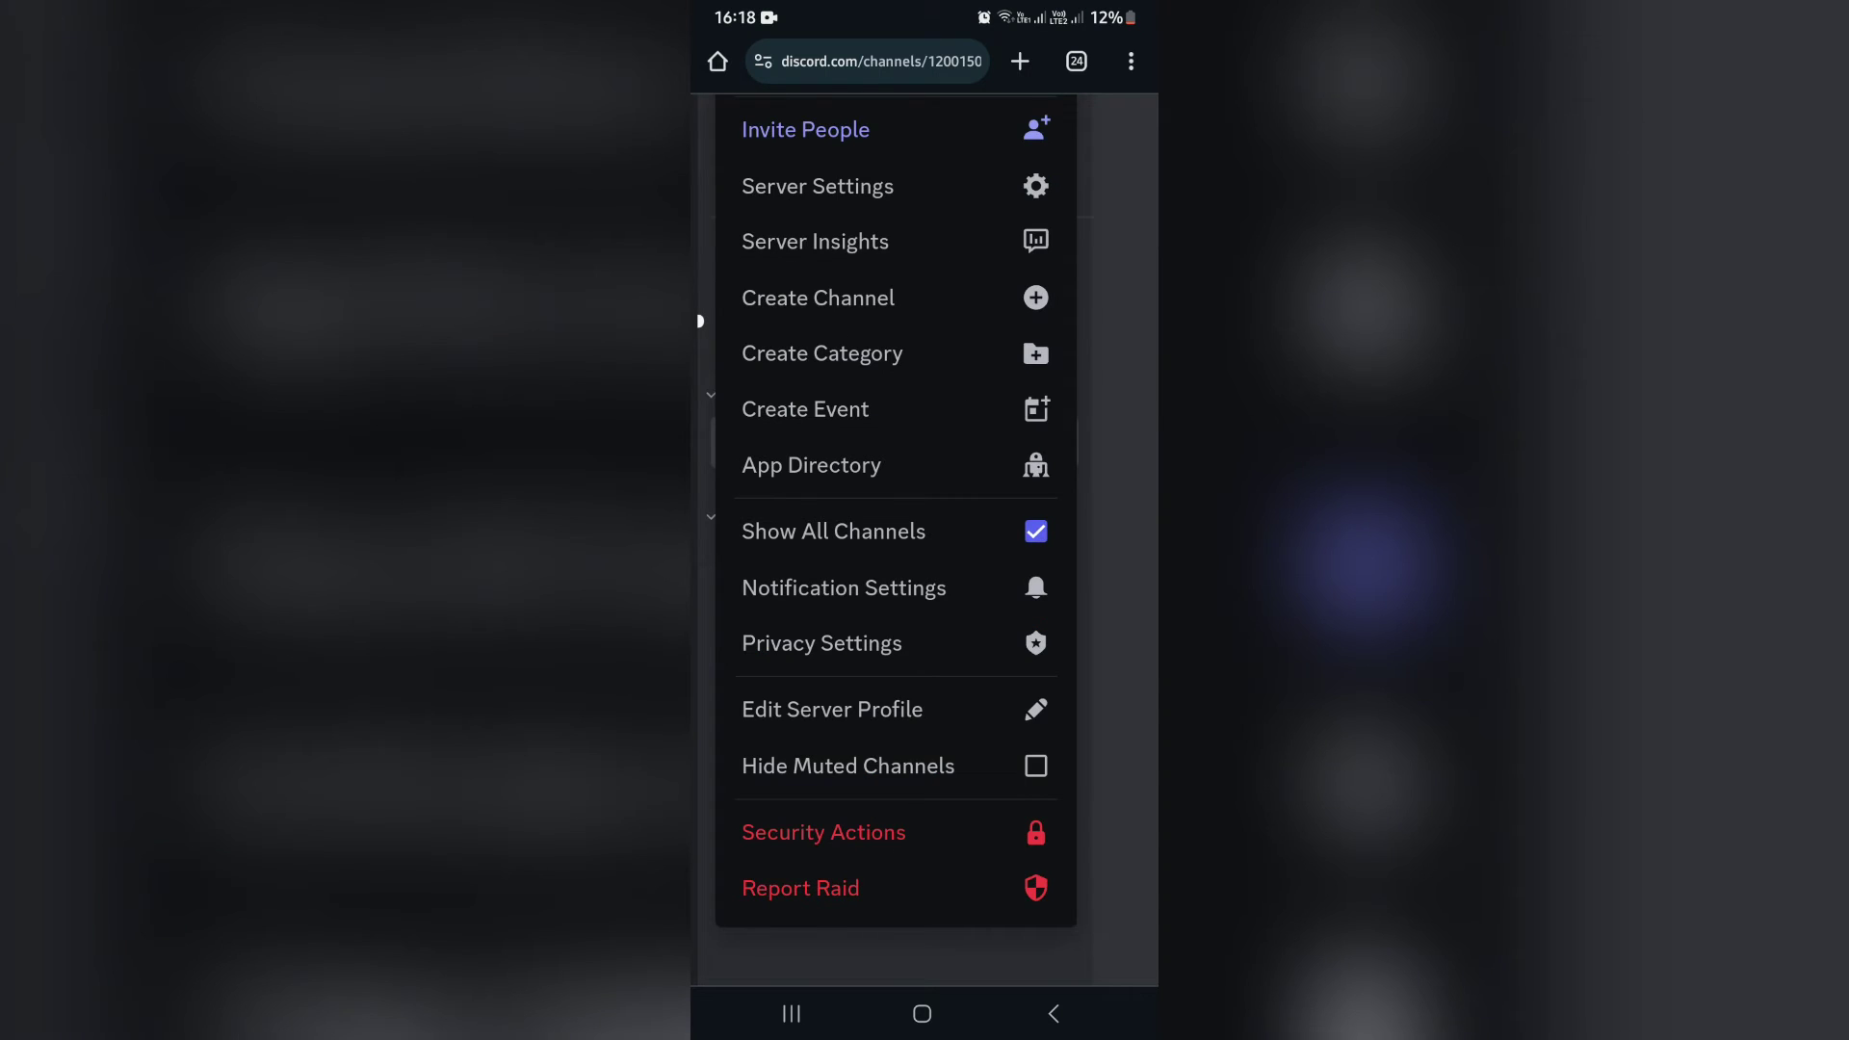
left_click(818, 187)
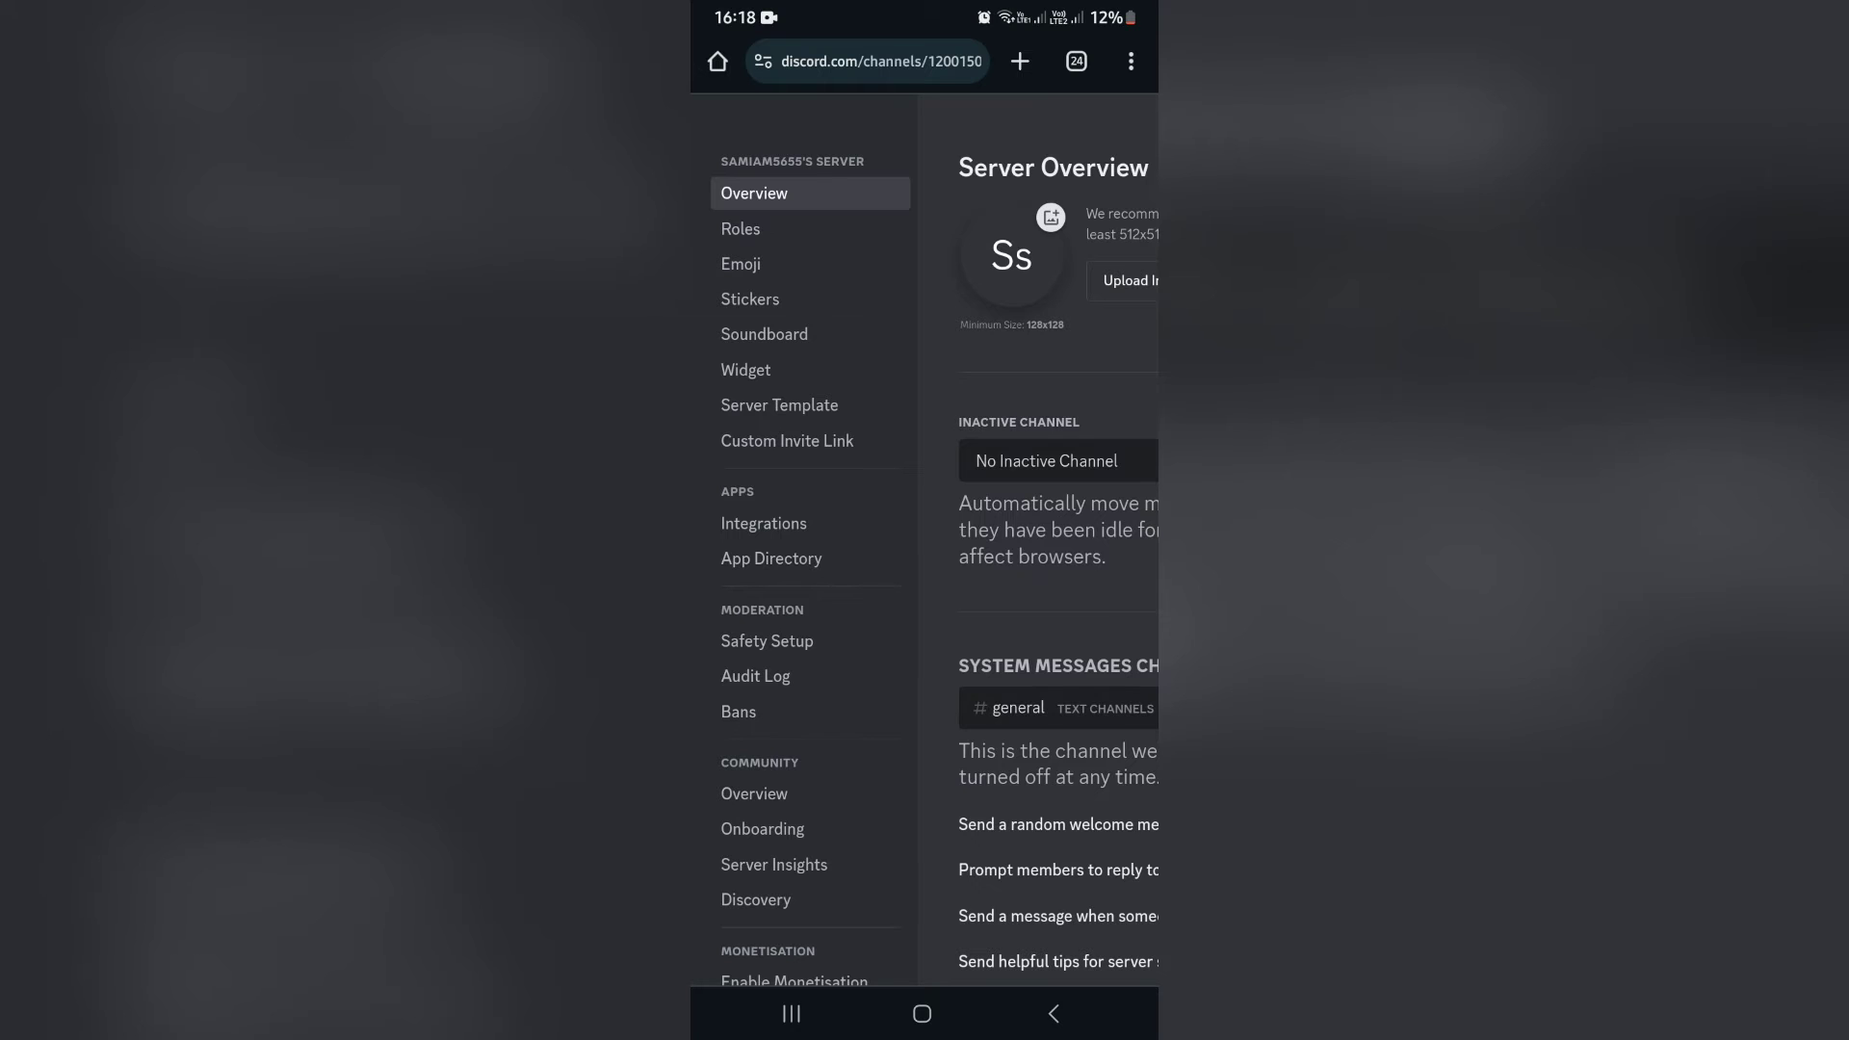
scroll(1056, 548, "down", 2)
scroll(1054, 549, "up", 2)
scroll(925, 550, "down", 1)
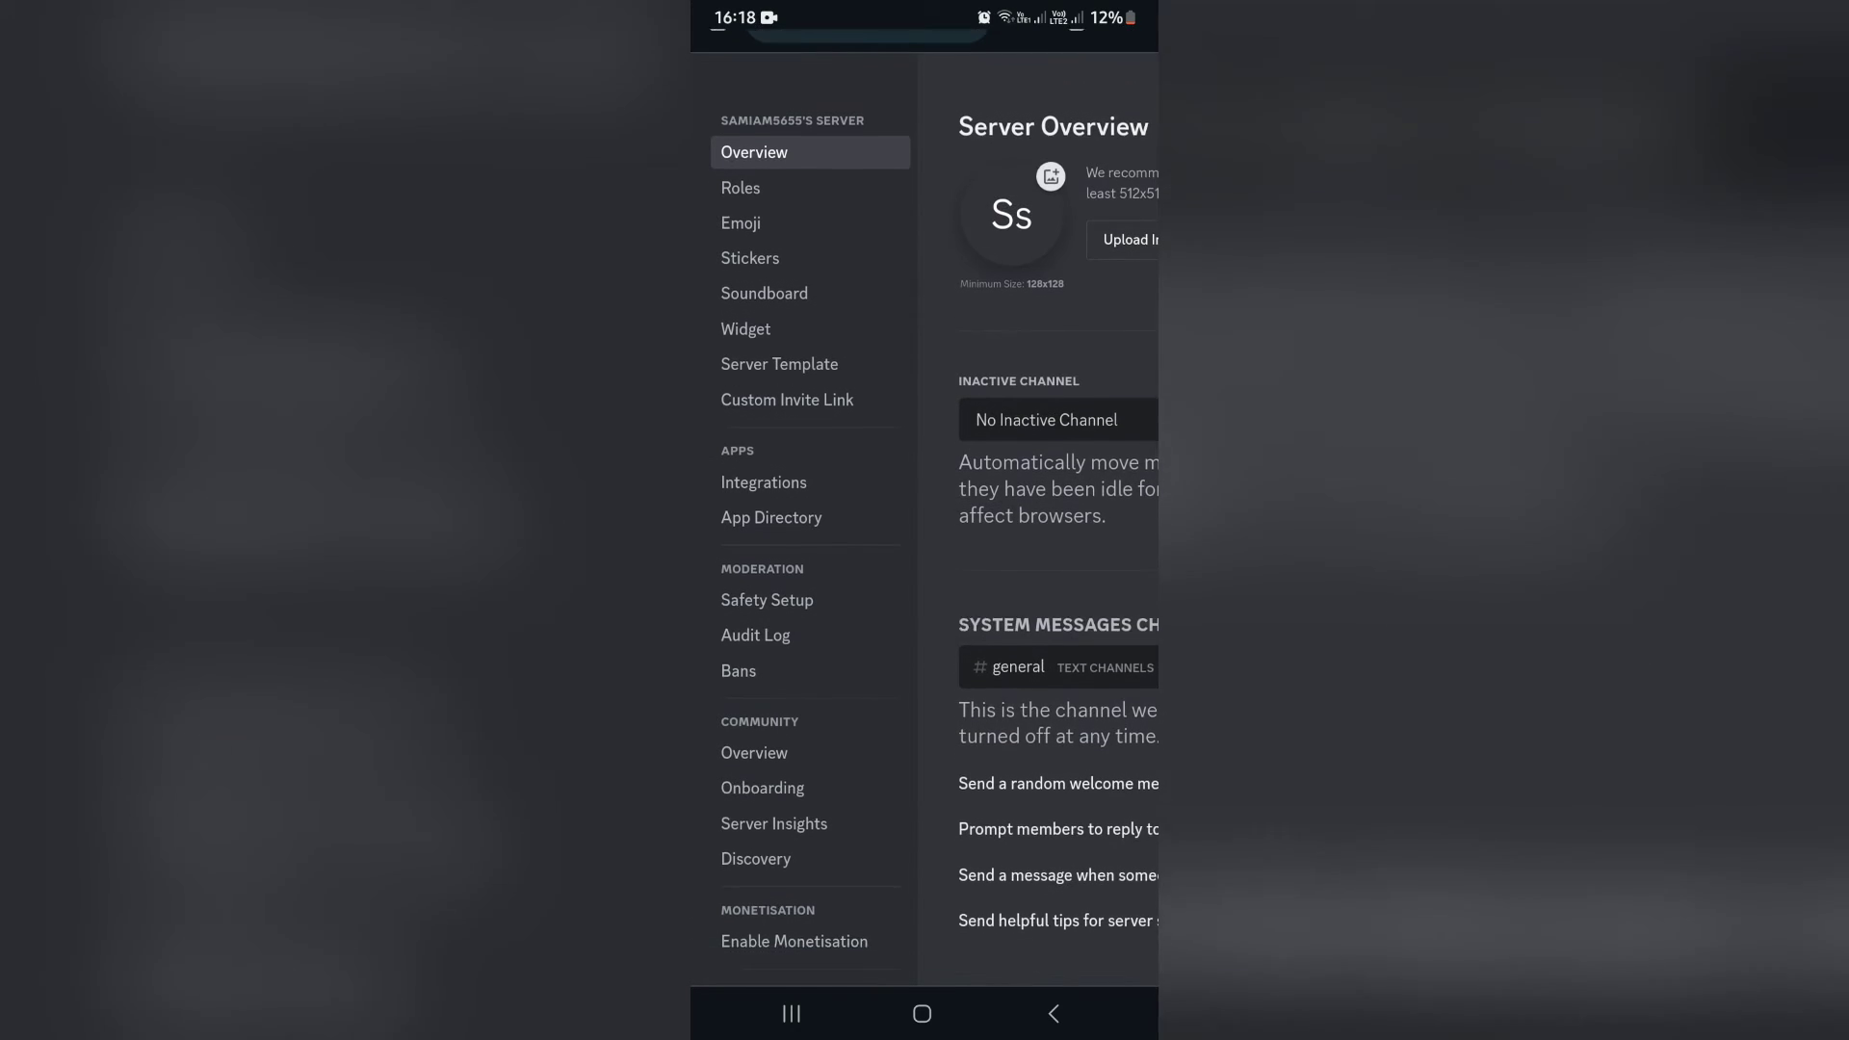
scroll(925, 549, "up", 1)
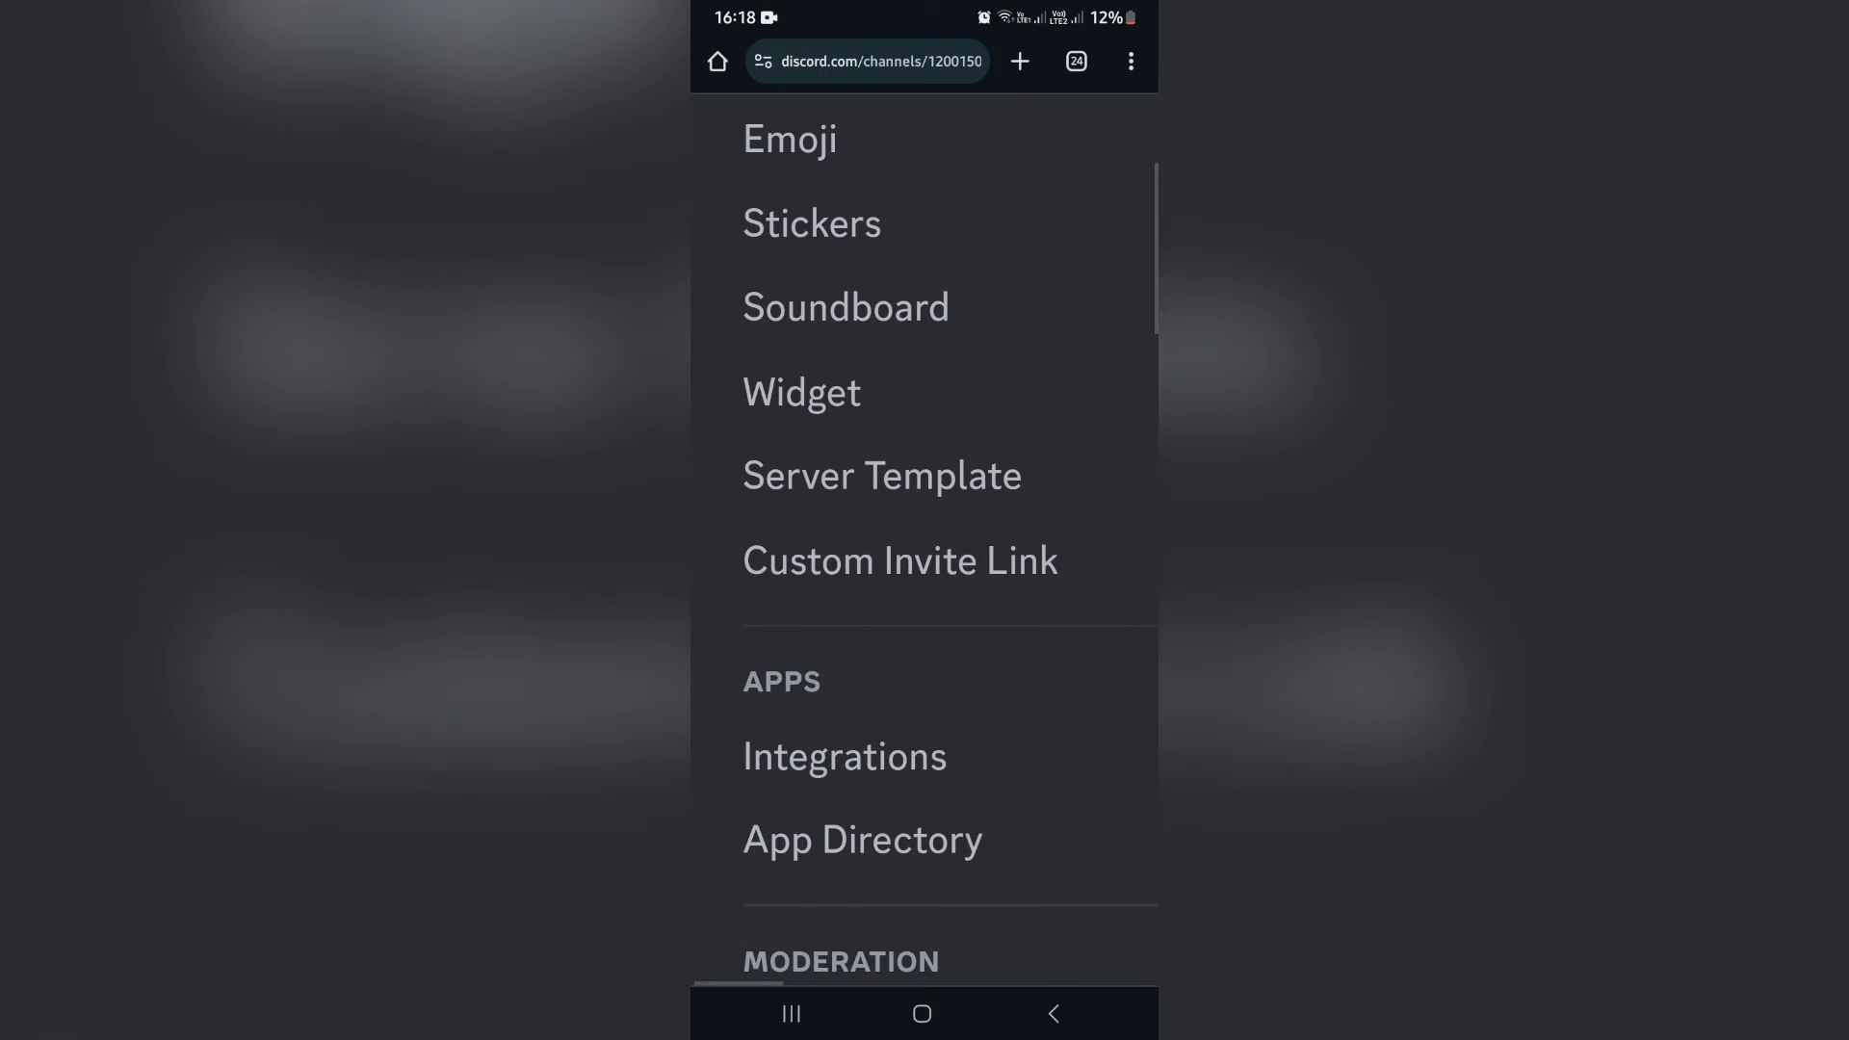
Go to the empty Soundboard settings page, then turn off Chrome's 'Desktop site'.
left_click(764, 335)
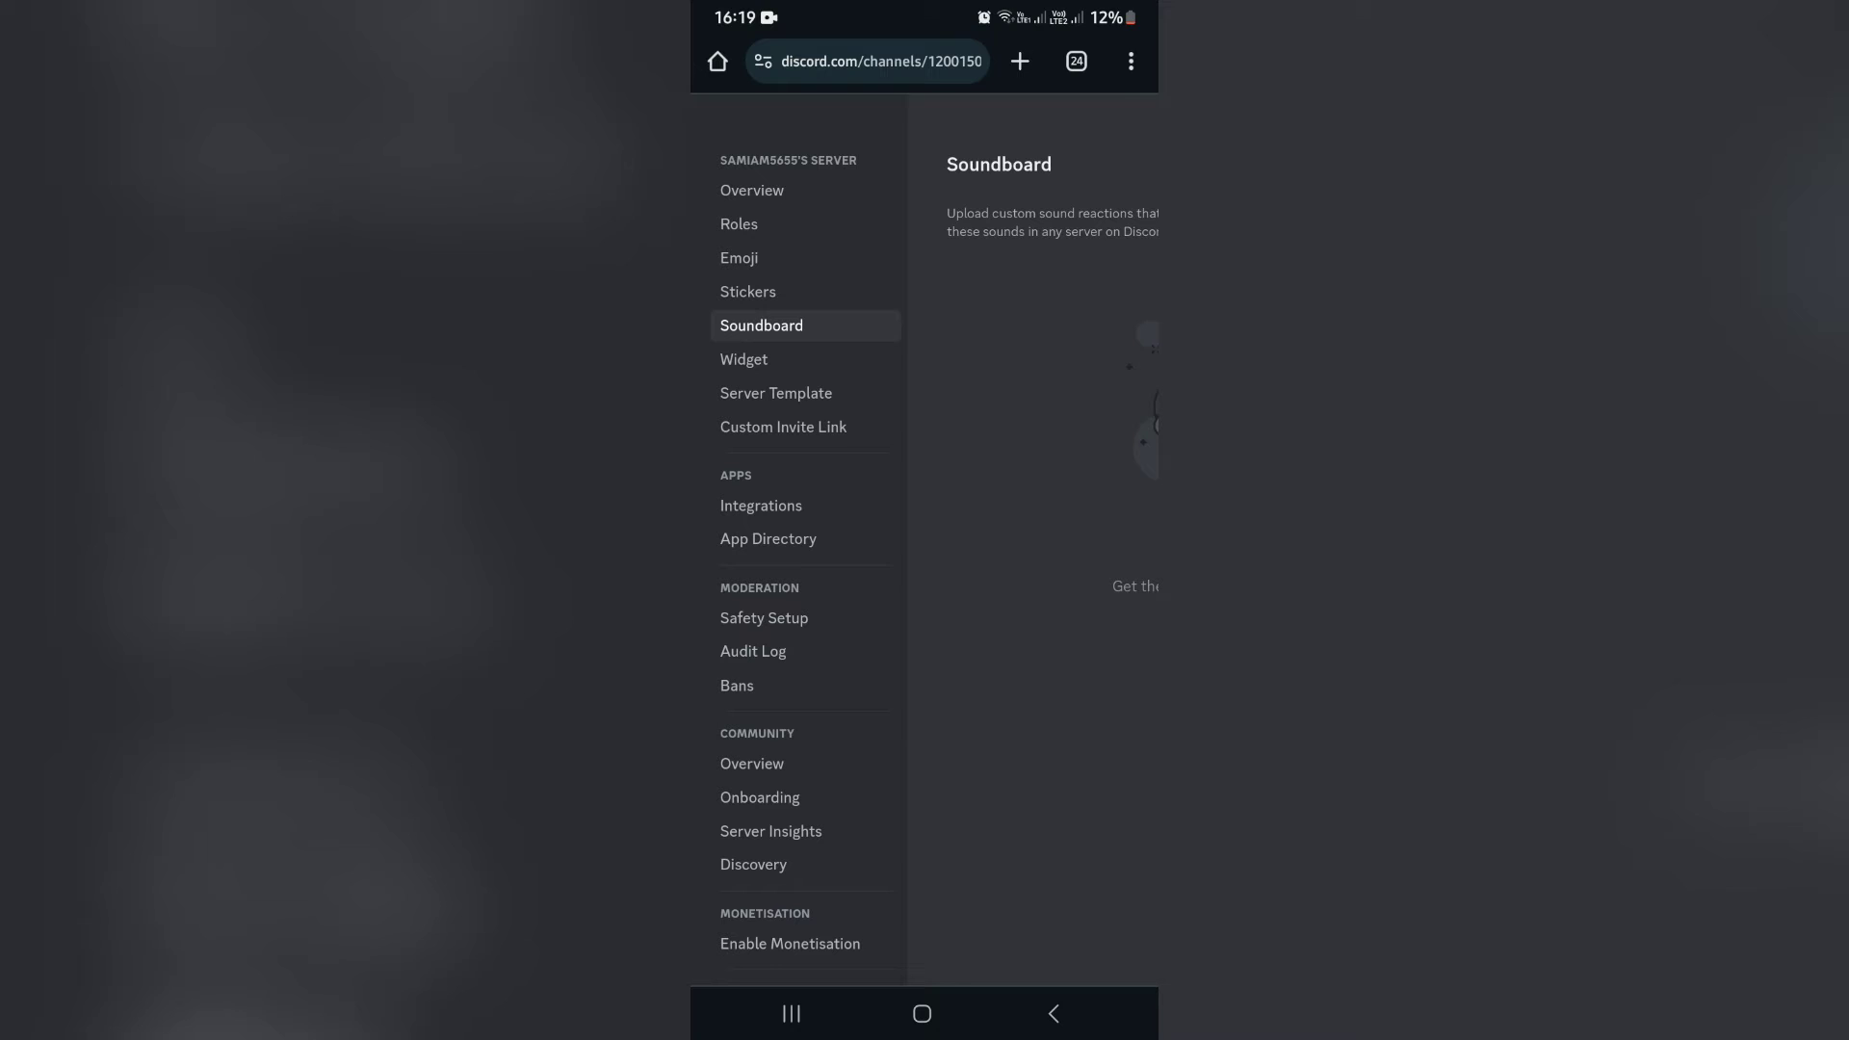
left_click(1132, 62)
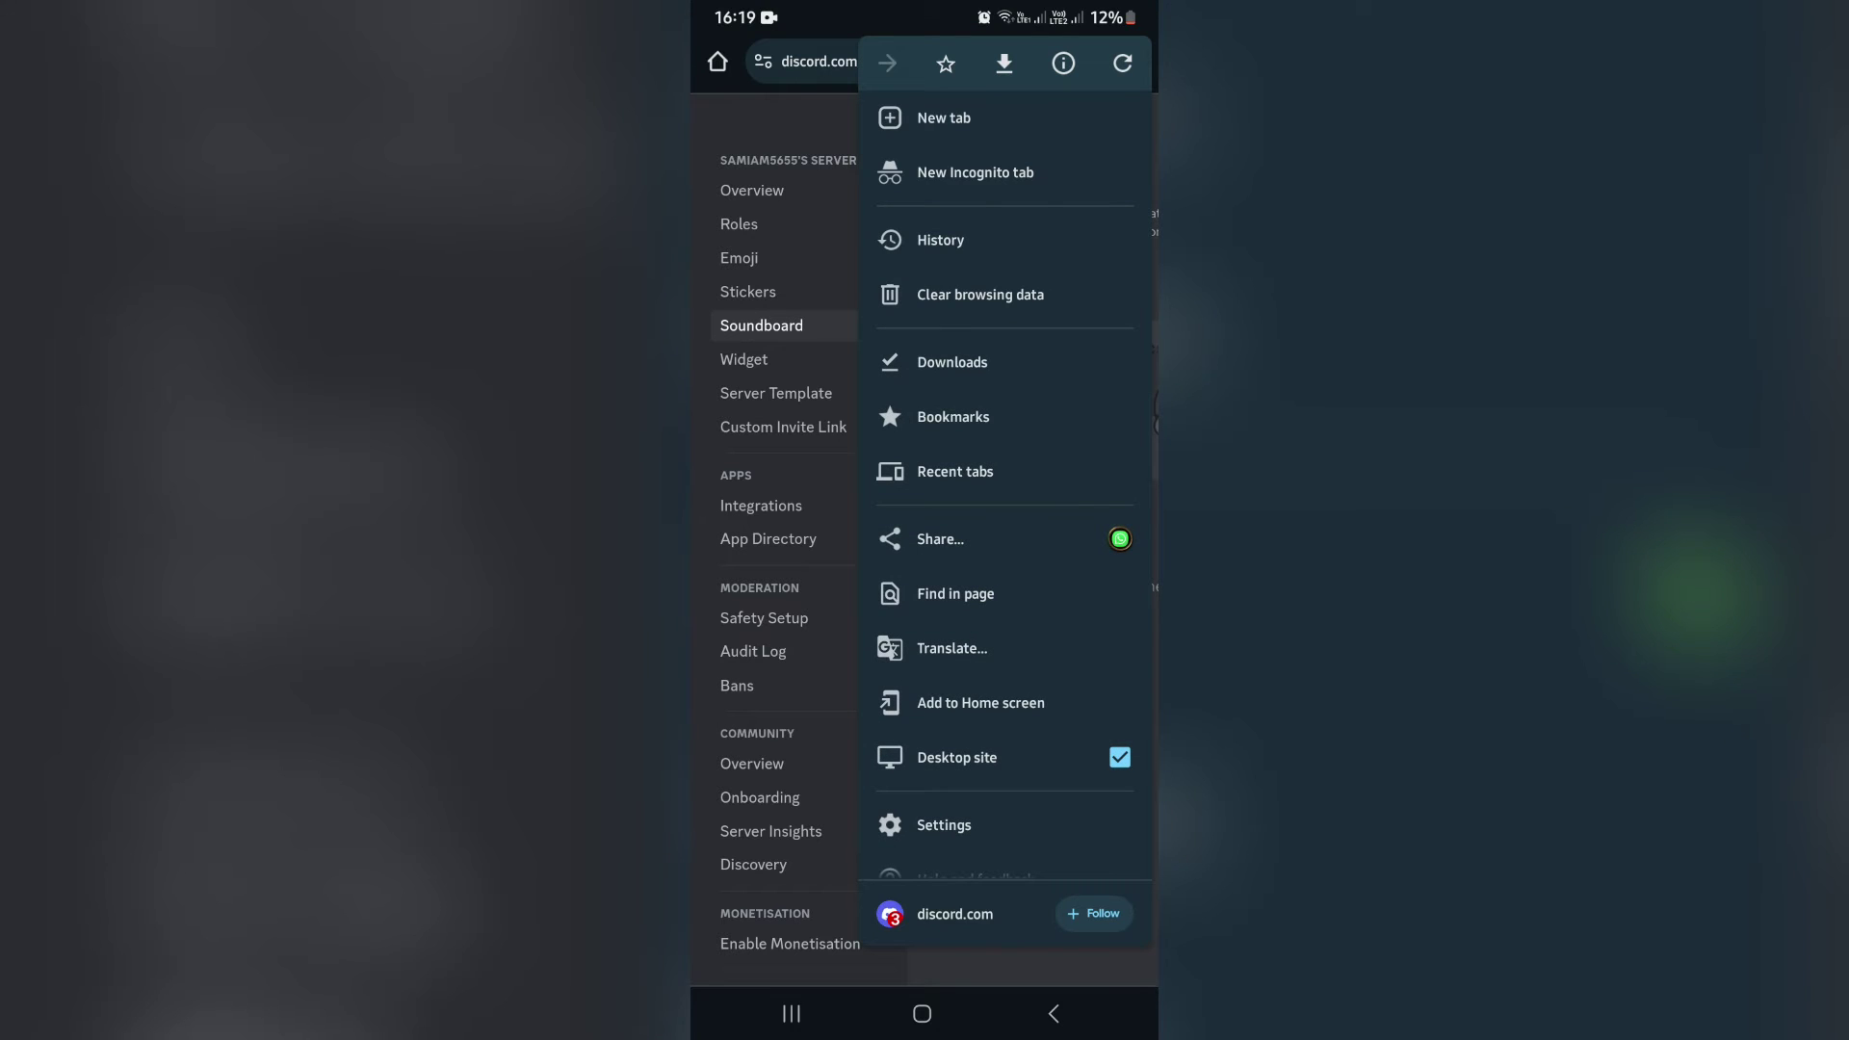
left_click(1118, 757)
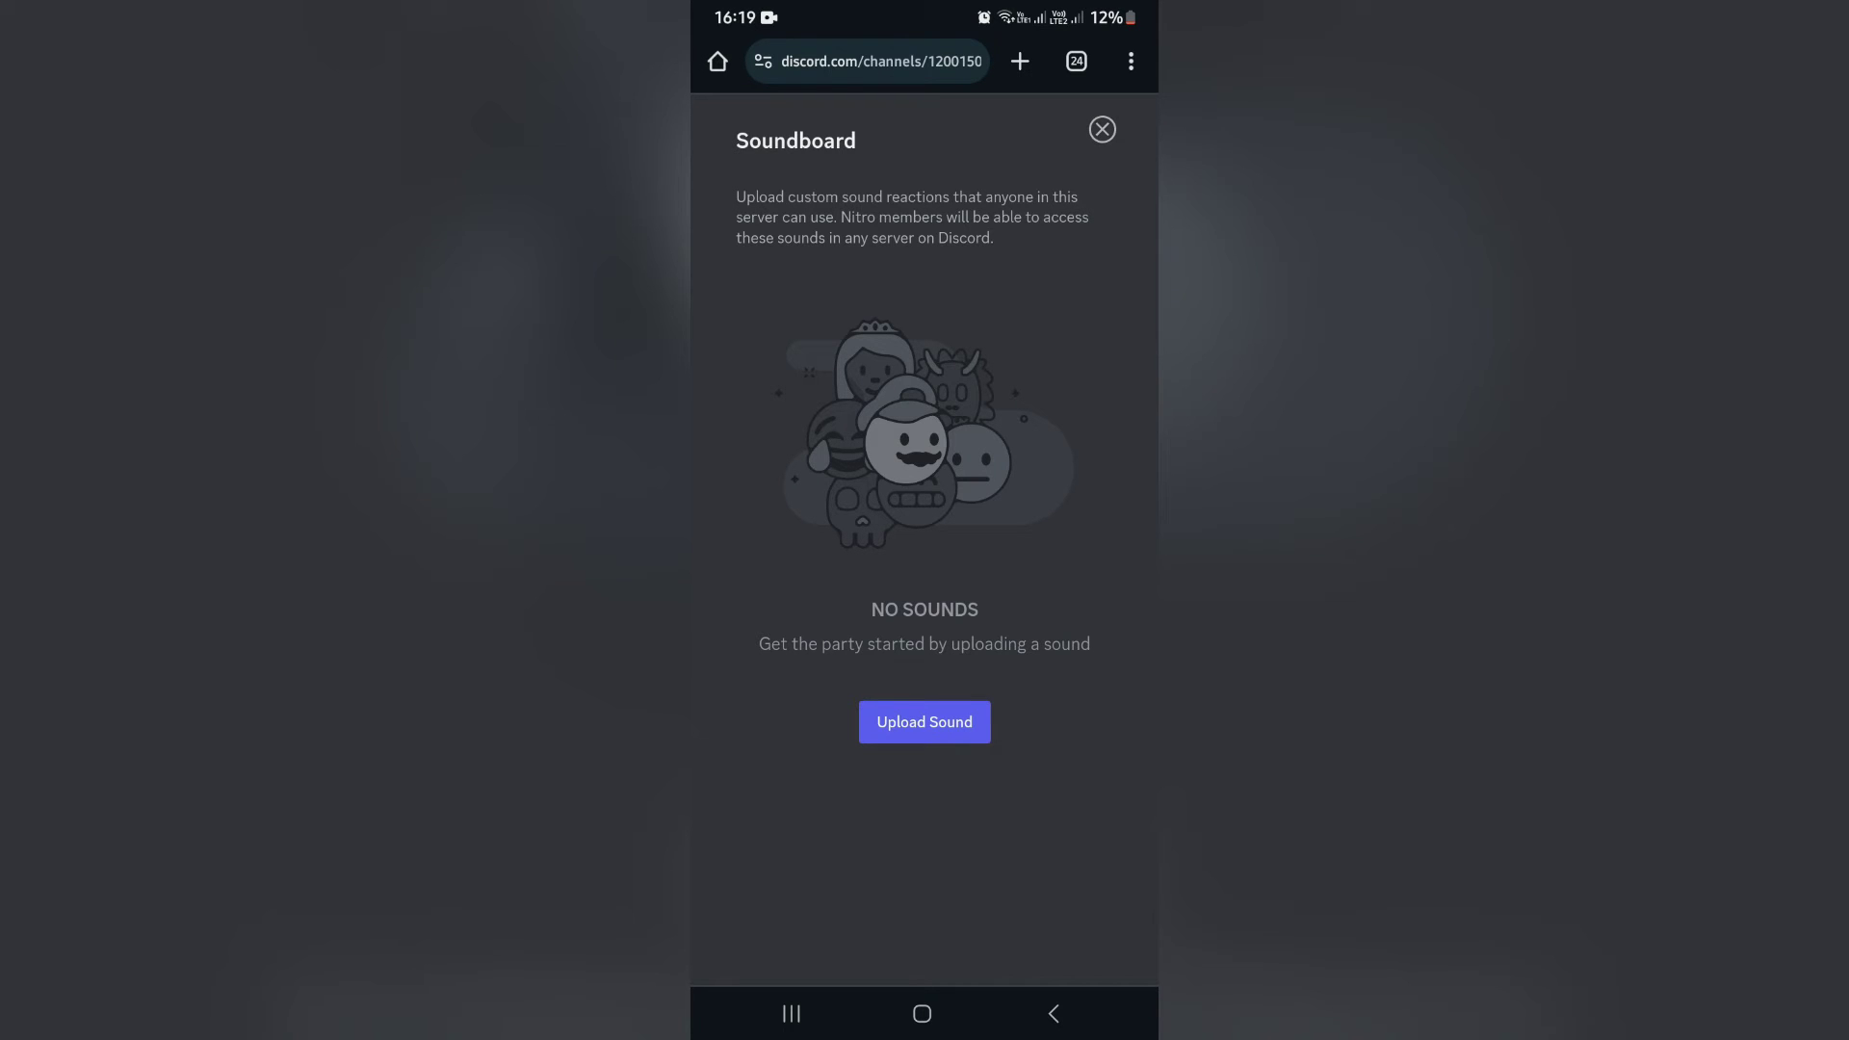
Begin a new sound upload and browse for its audio file source.
left_click(925, 721)
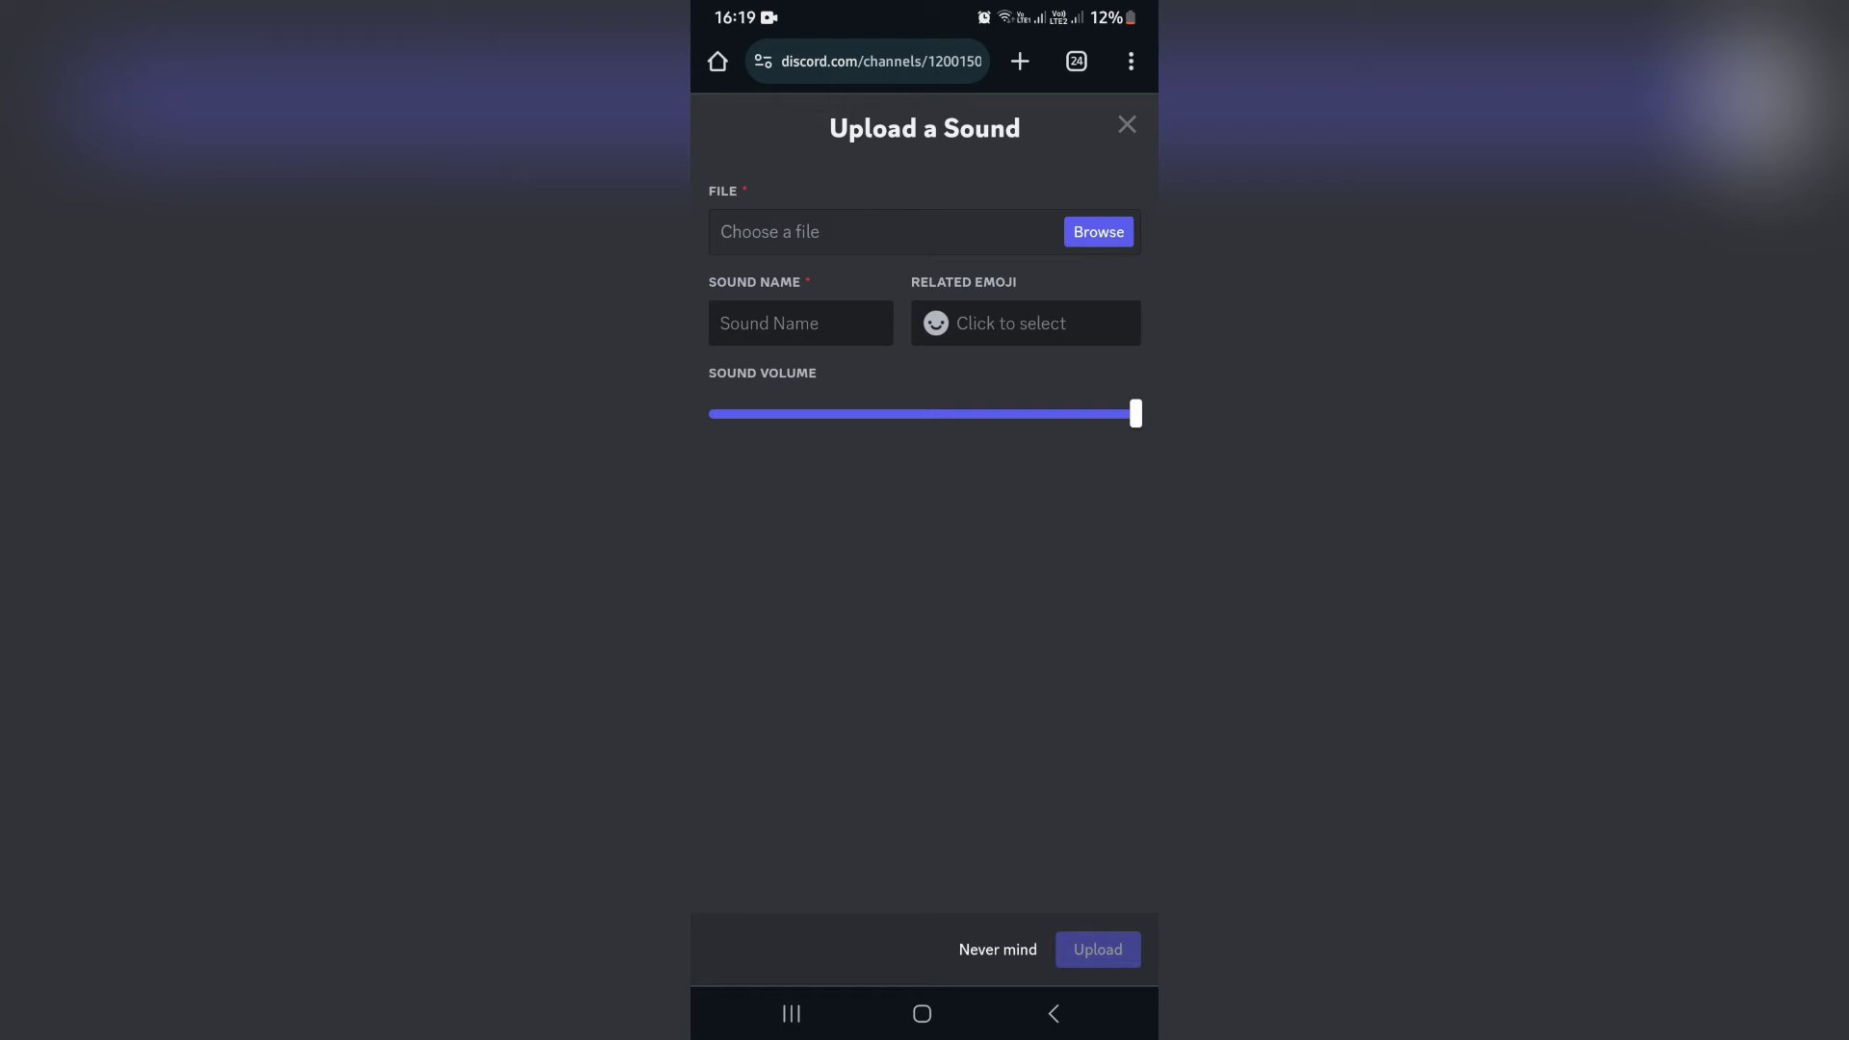
left_click(1098, 232)
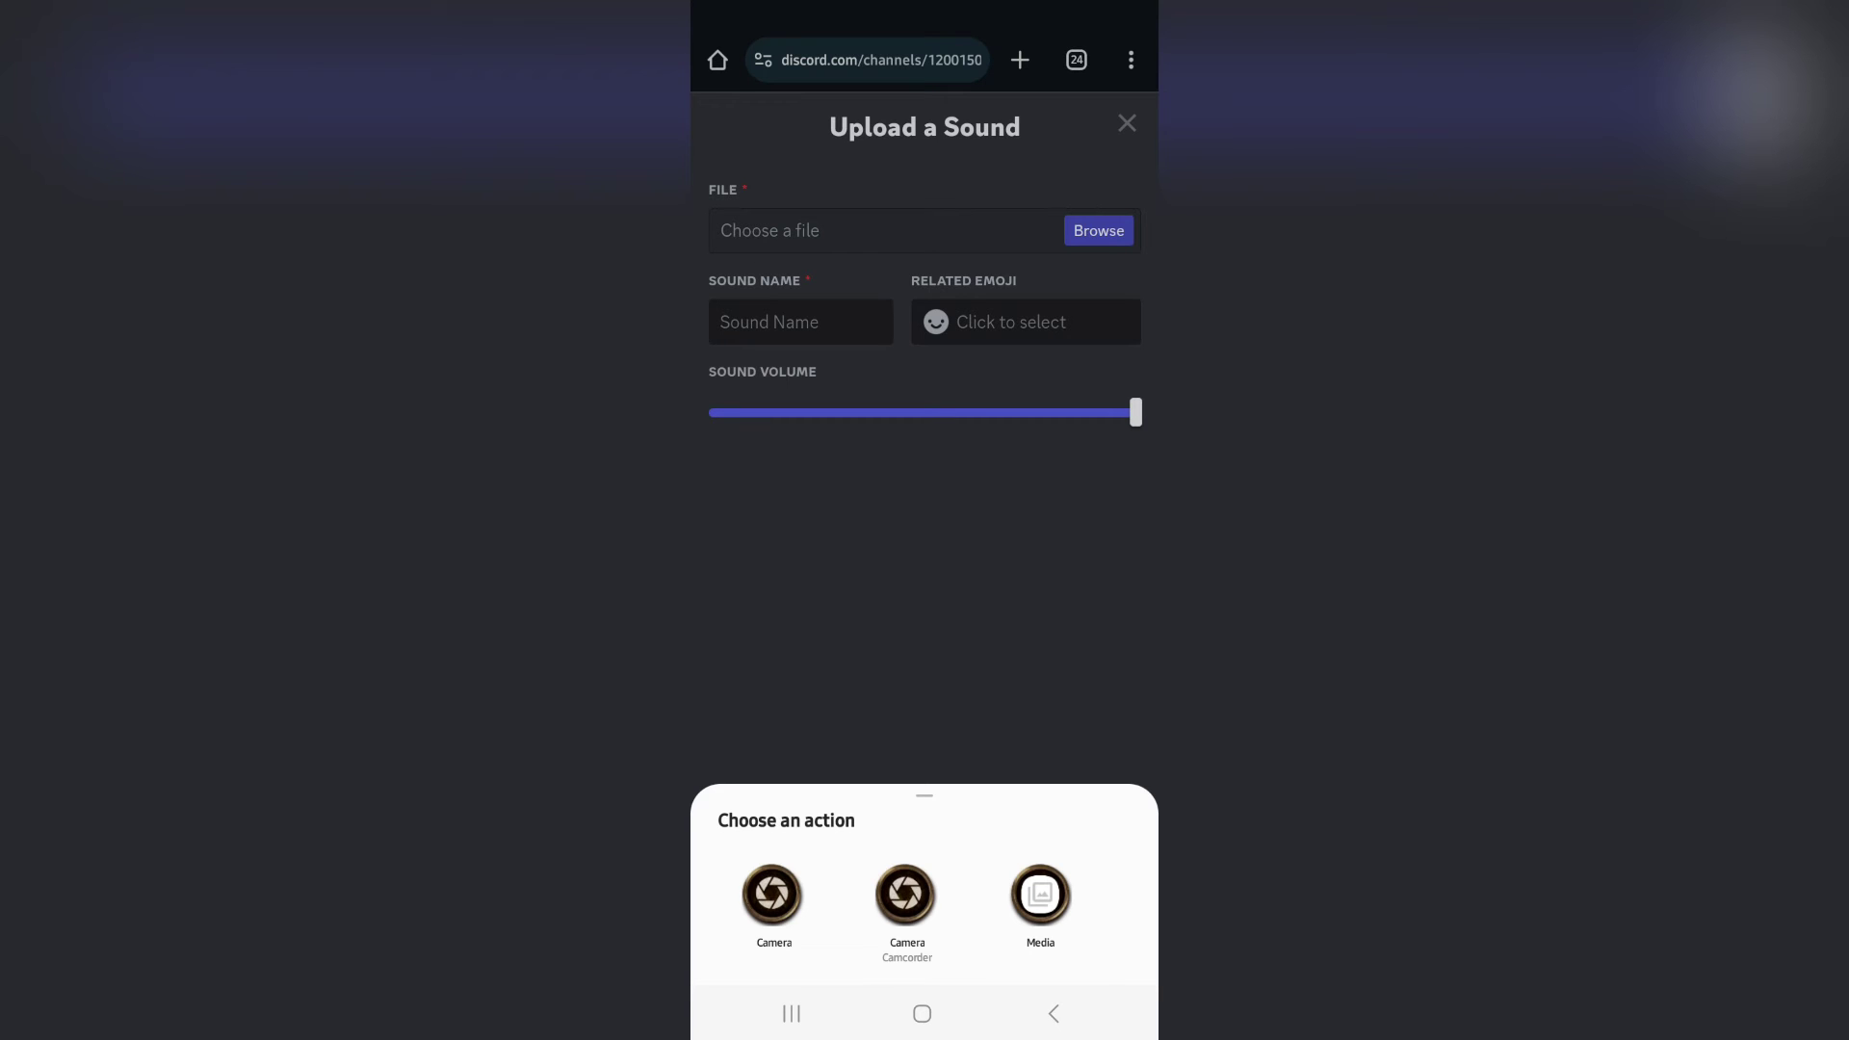
Pick AUD-20240407-WA0016.opus from Media, filtered to audio files.
left_click(1040, 896)
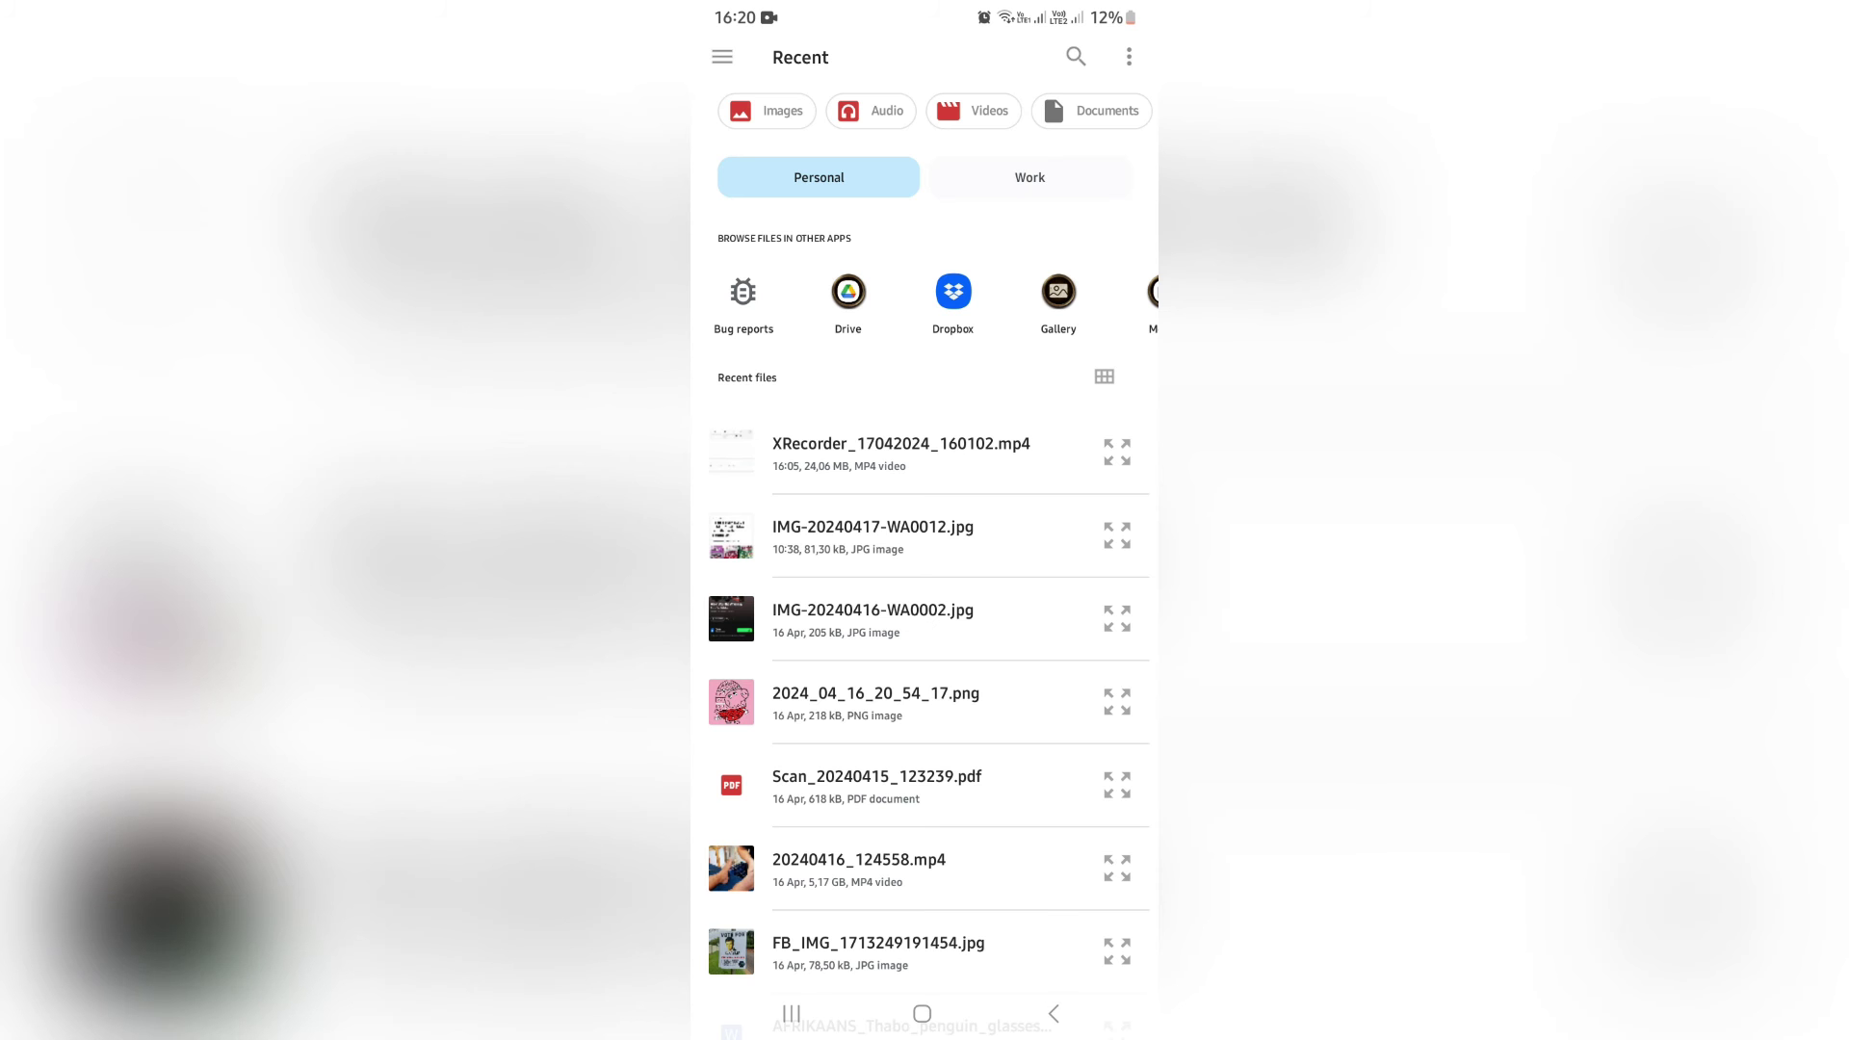
left_click(873, 110)
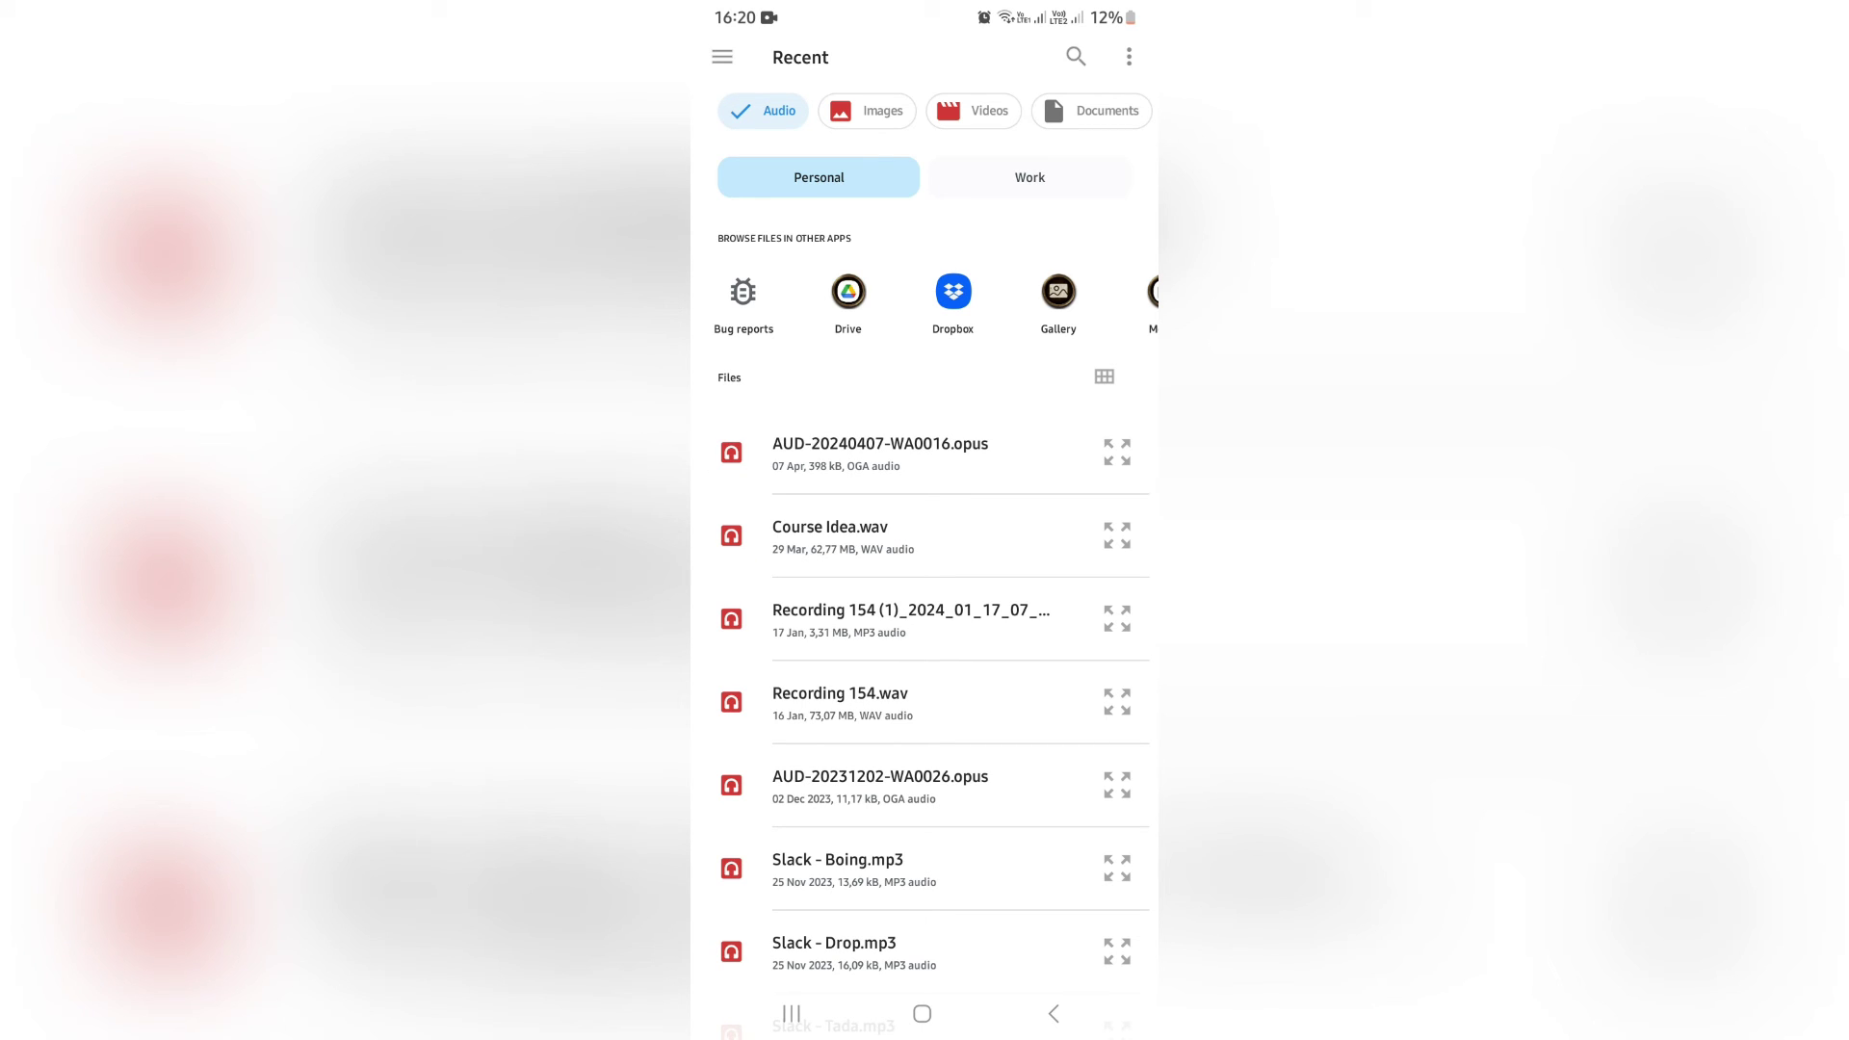
left_click(880, 452)
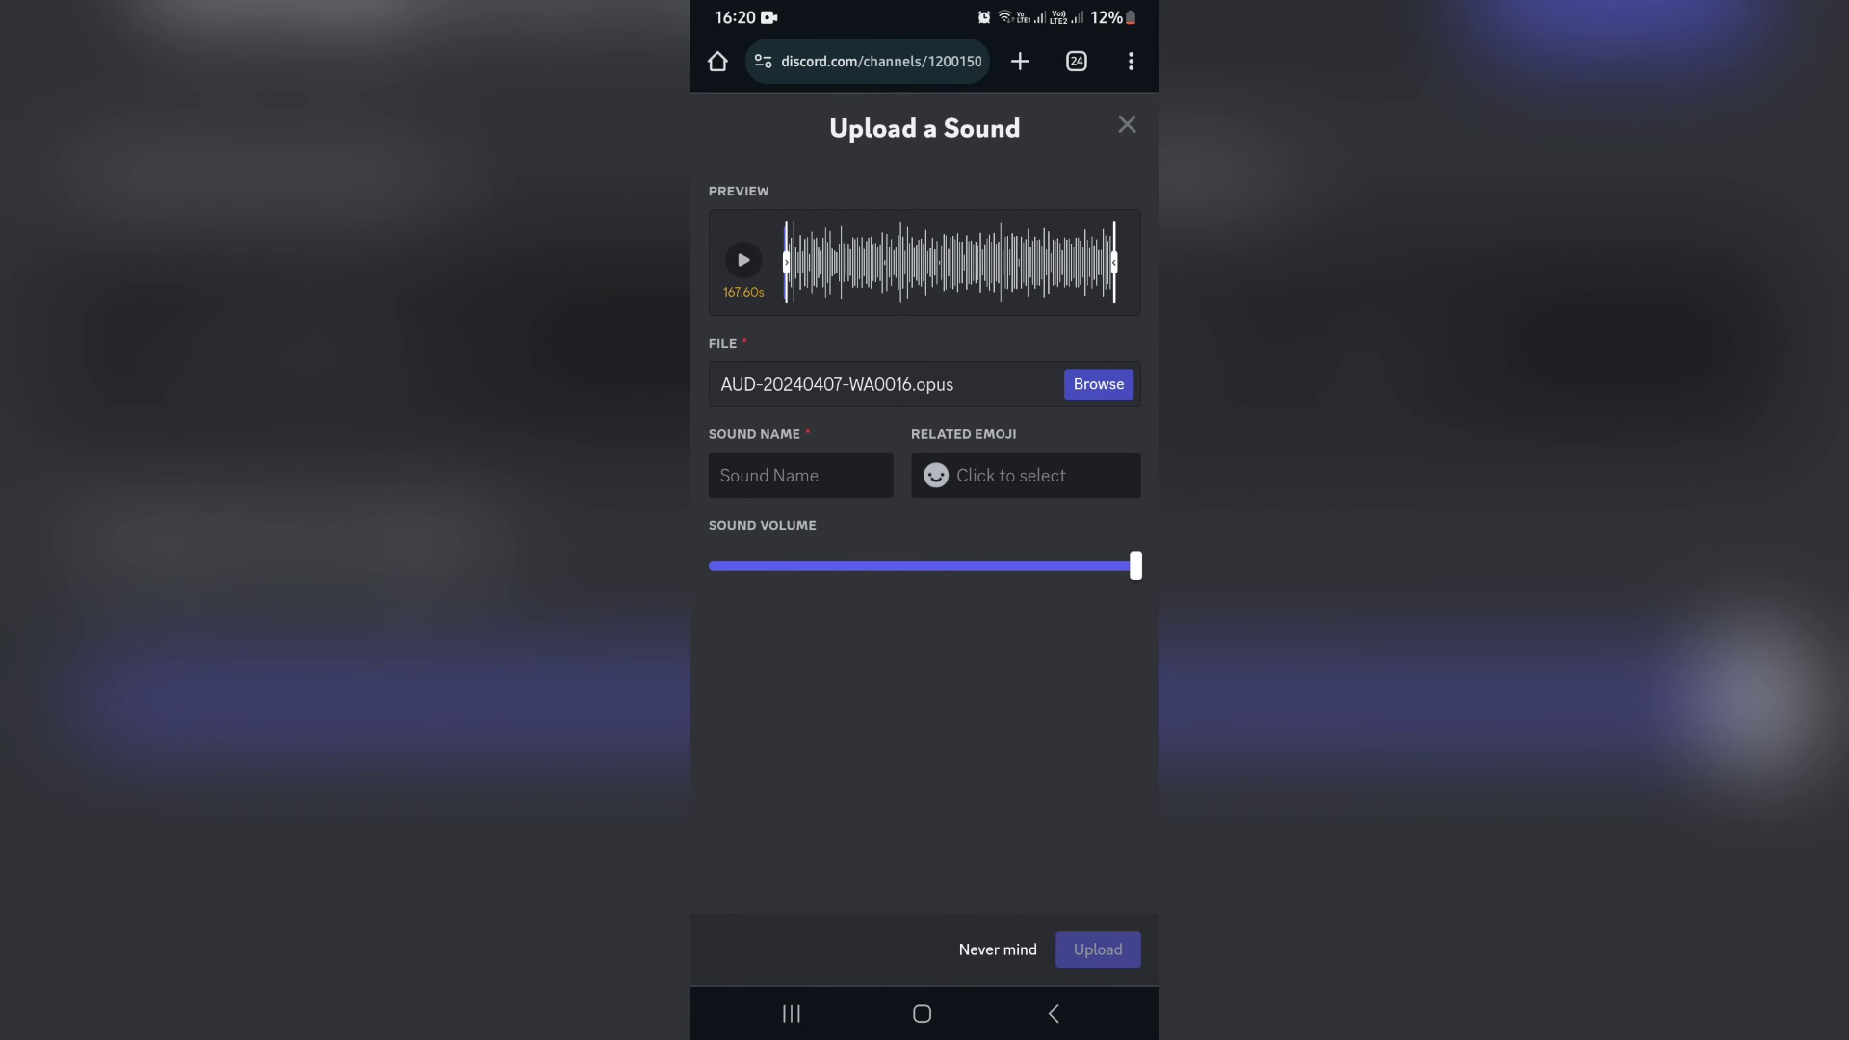
Name the sound 'Sound 1', add the :tired_face: emoji, and set volume to 35%.
left_click(801, 476)
type("So")
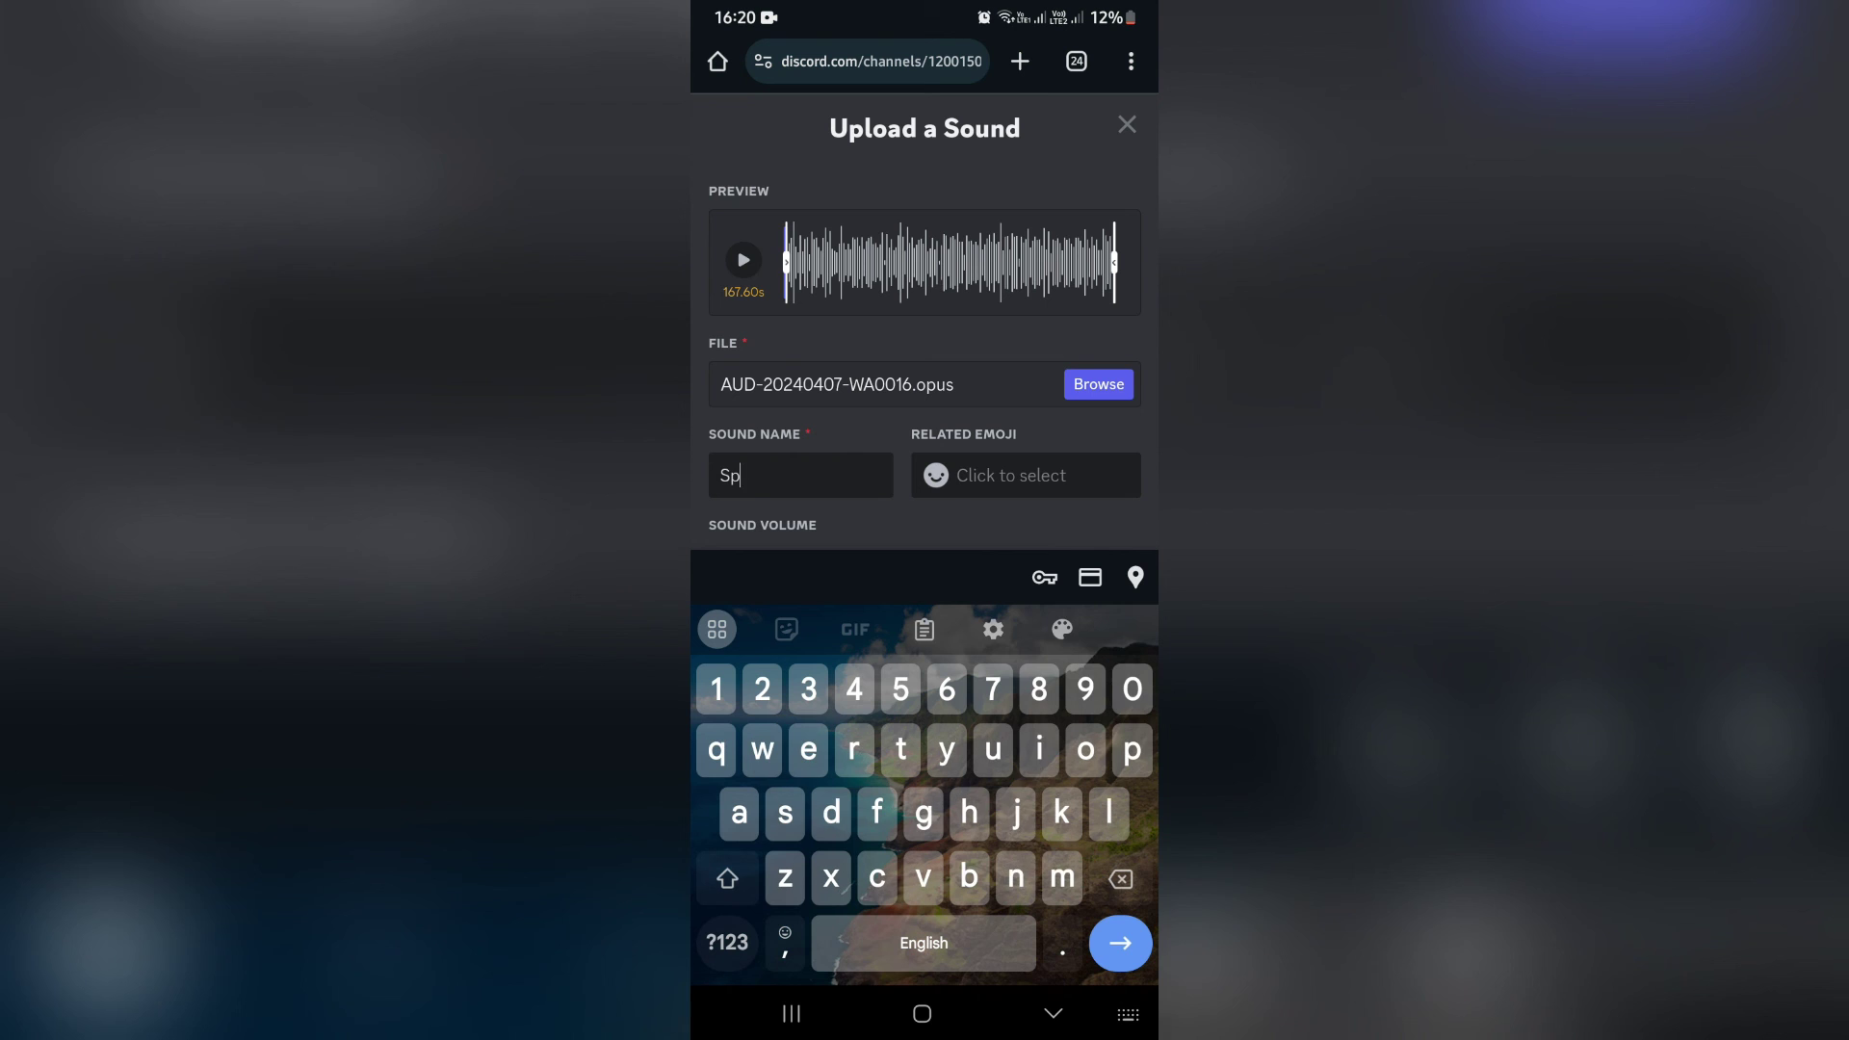
type("und 1")
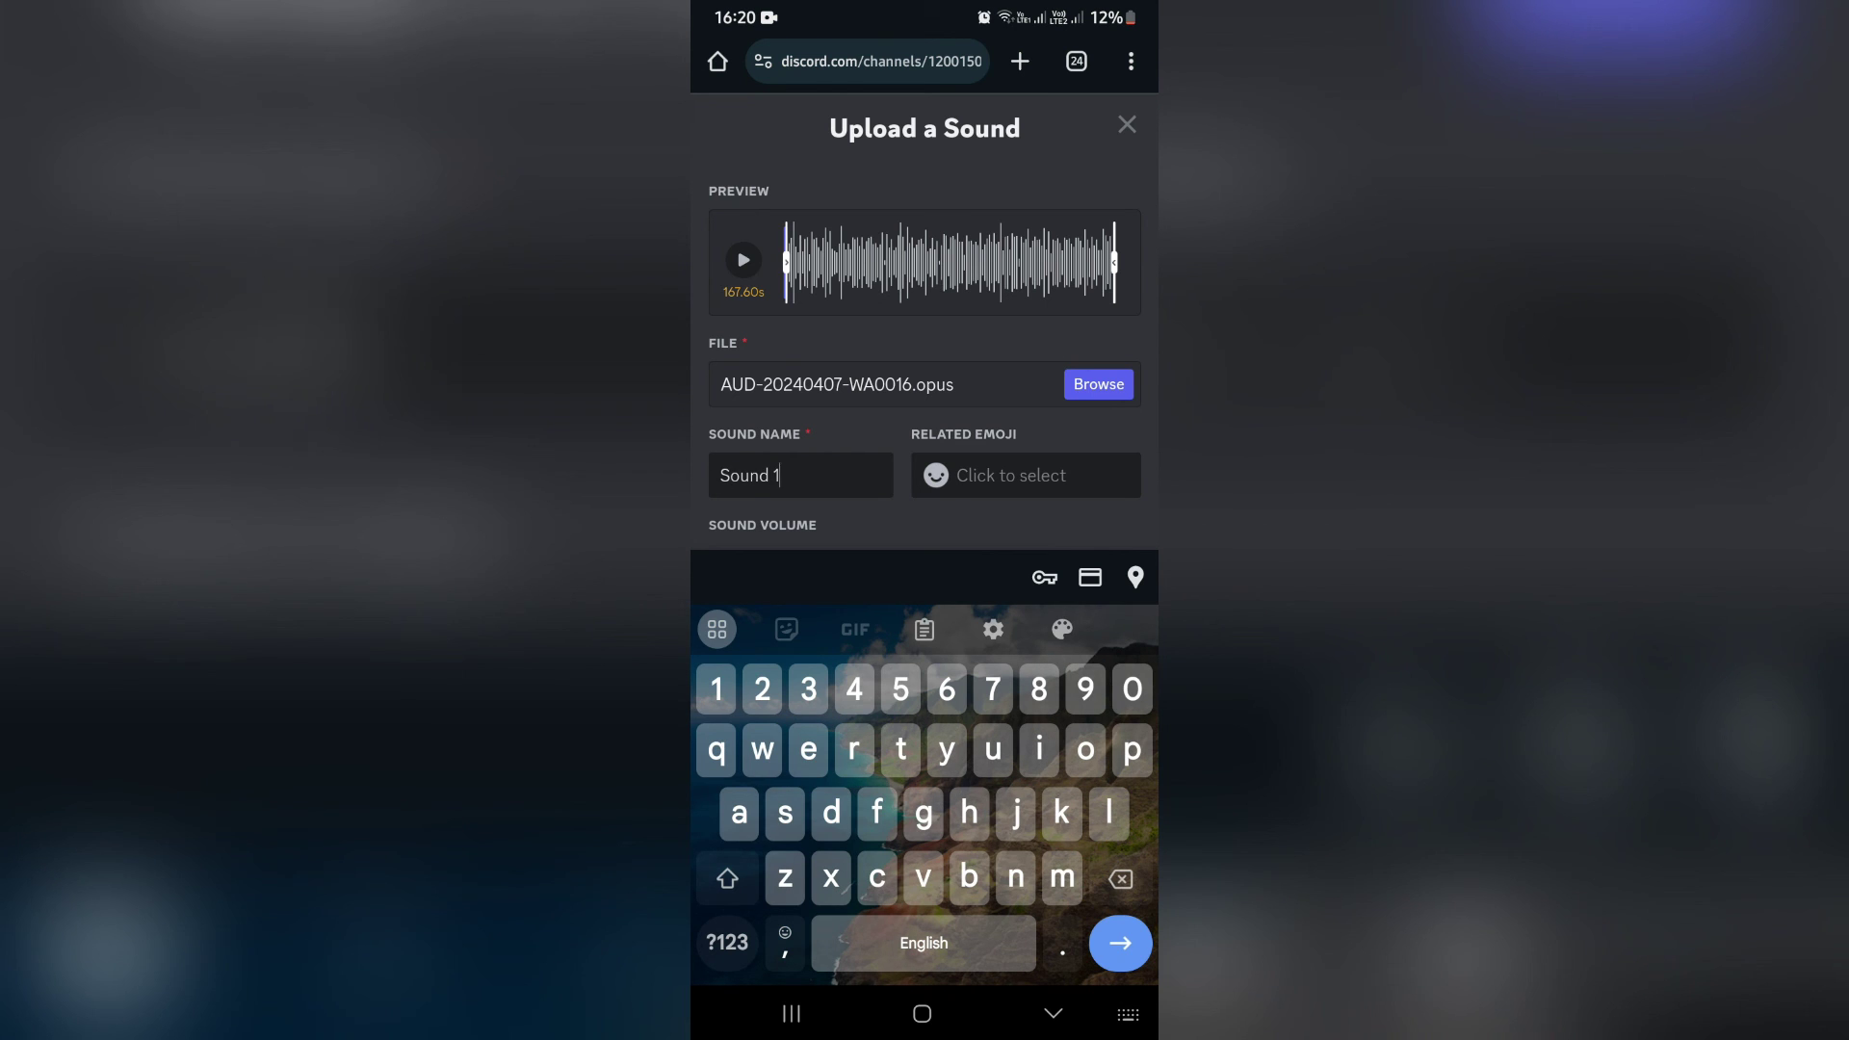
left_click(1027, 476)
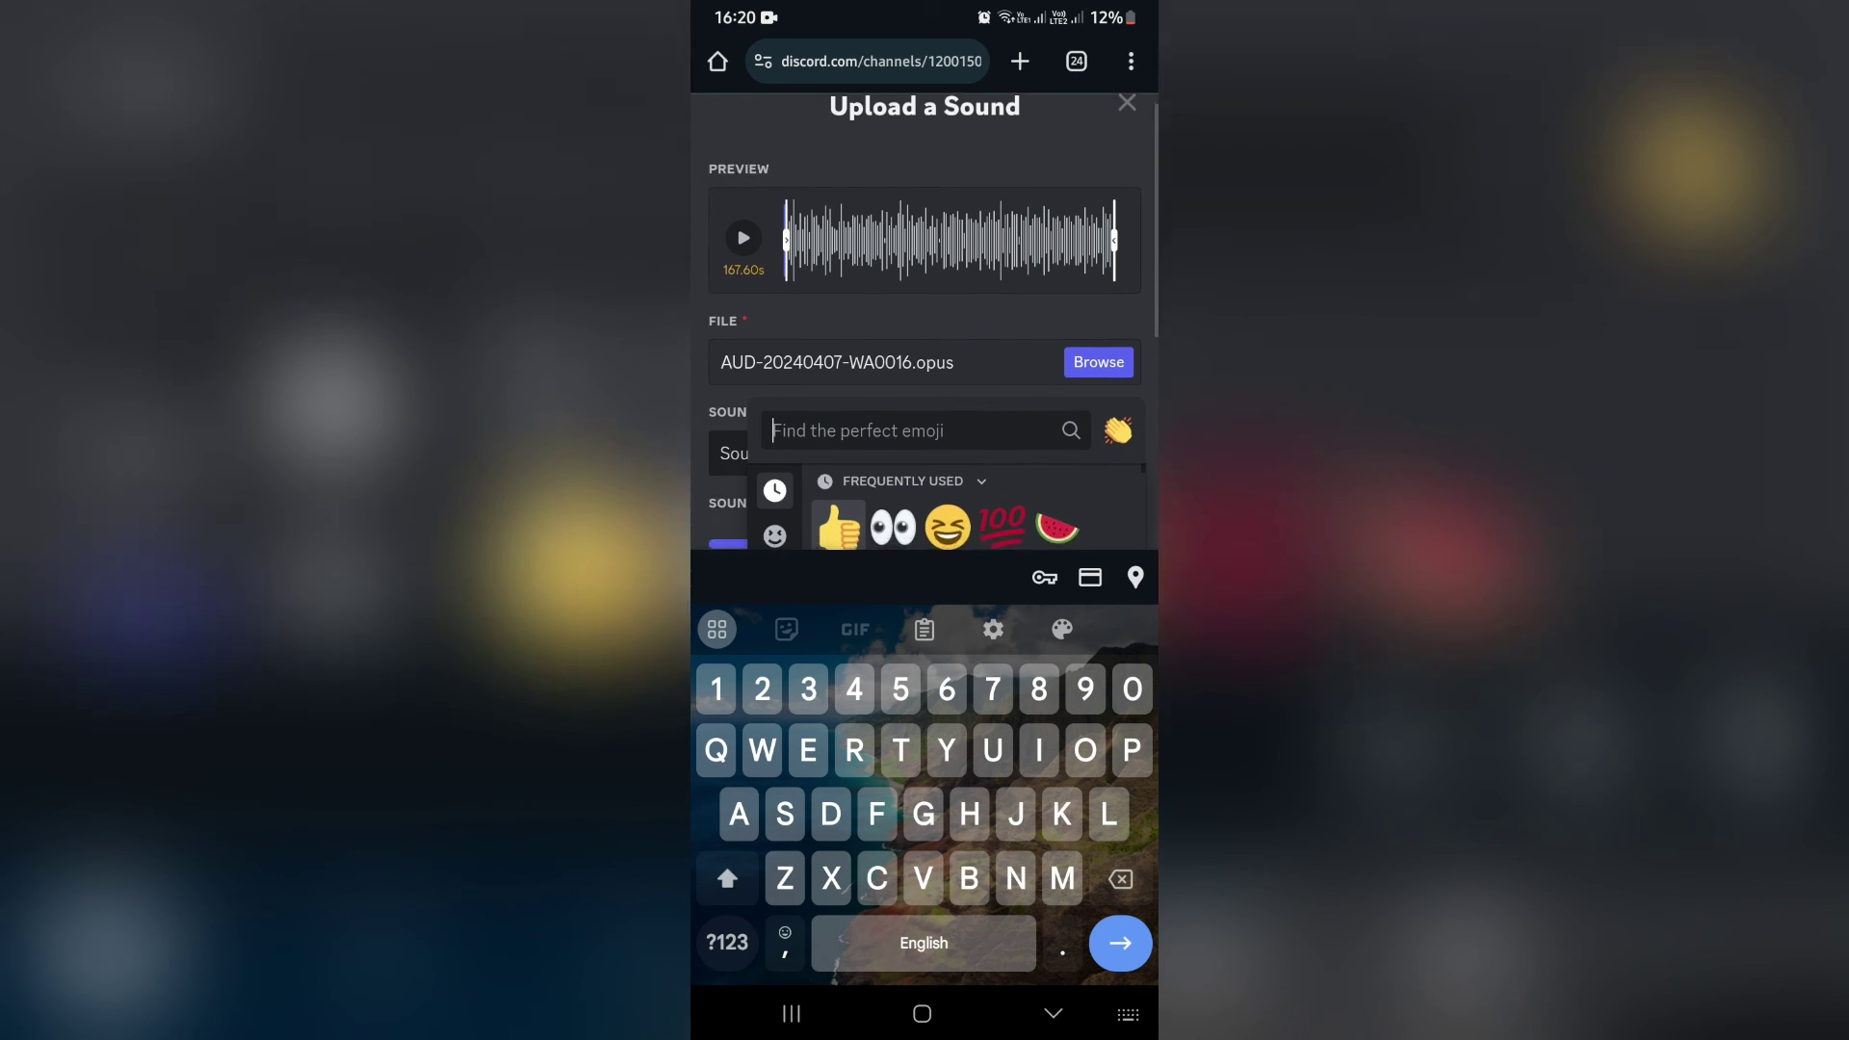
scroll(924, 362, "down", 4)
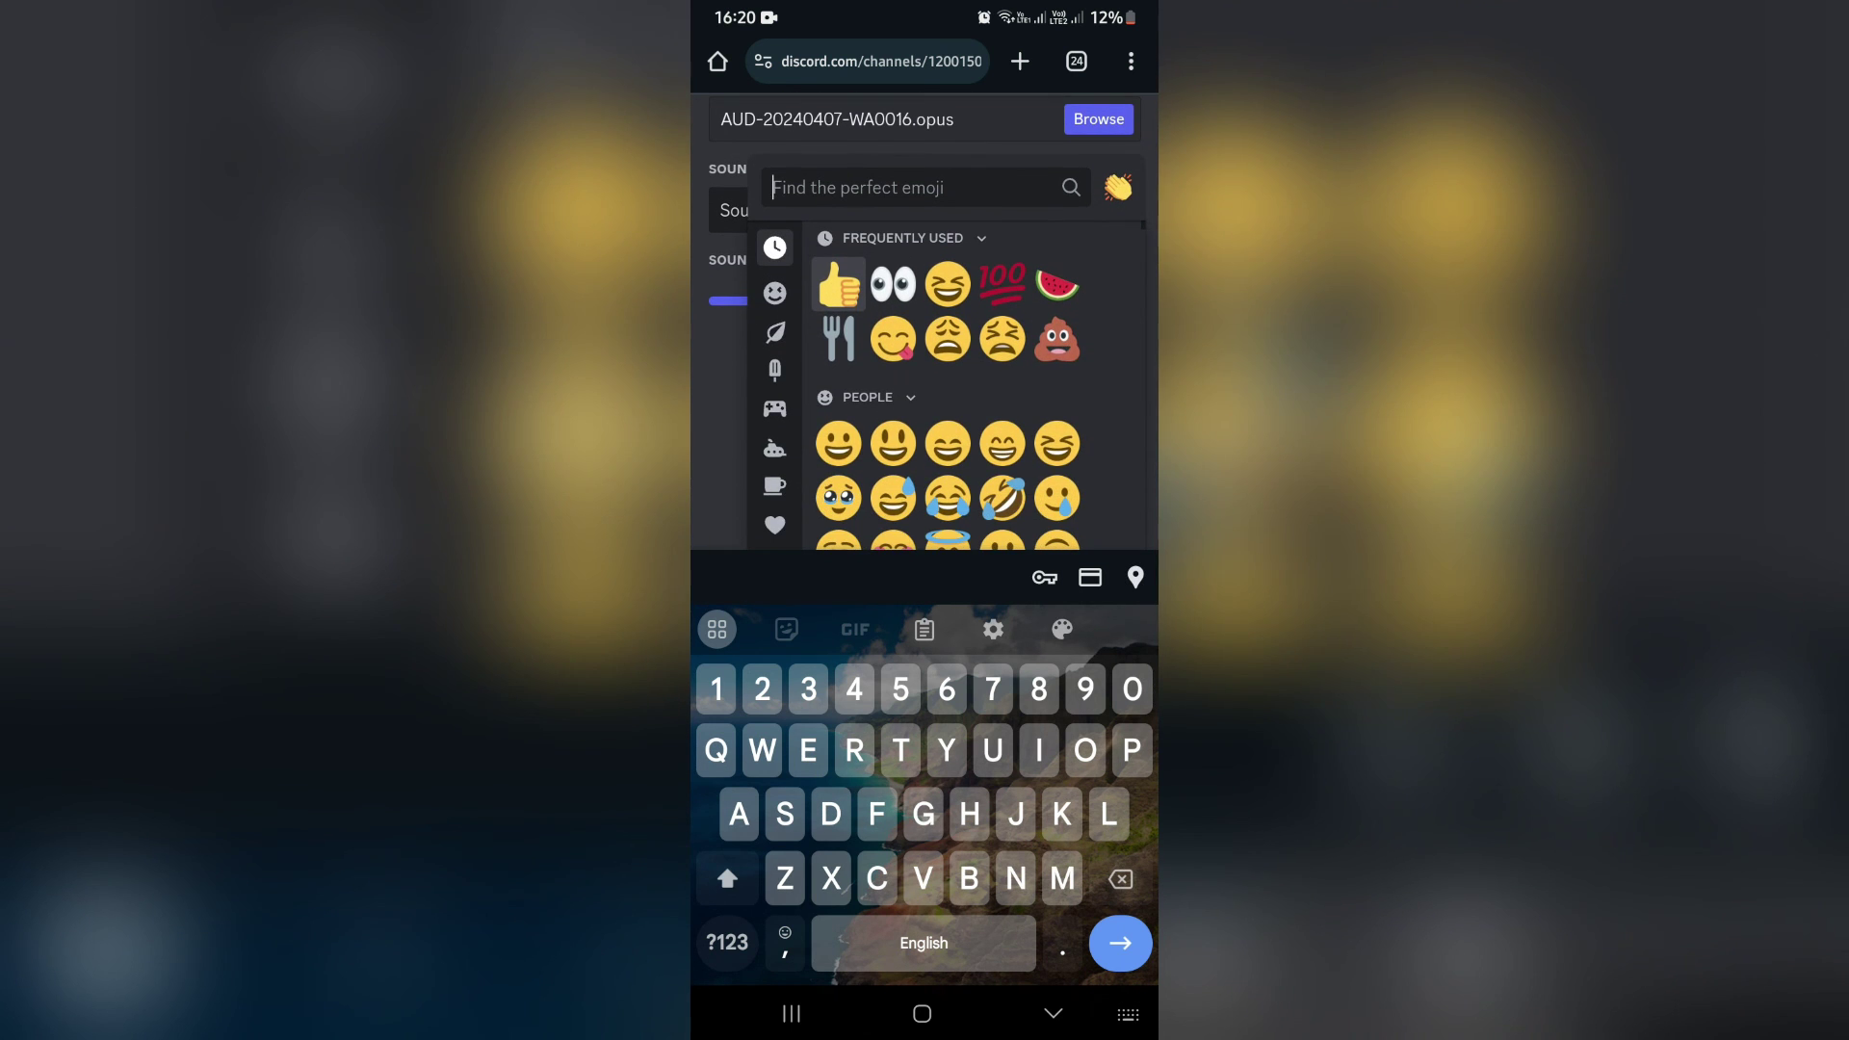
left_click(948, 338)
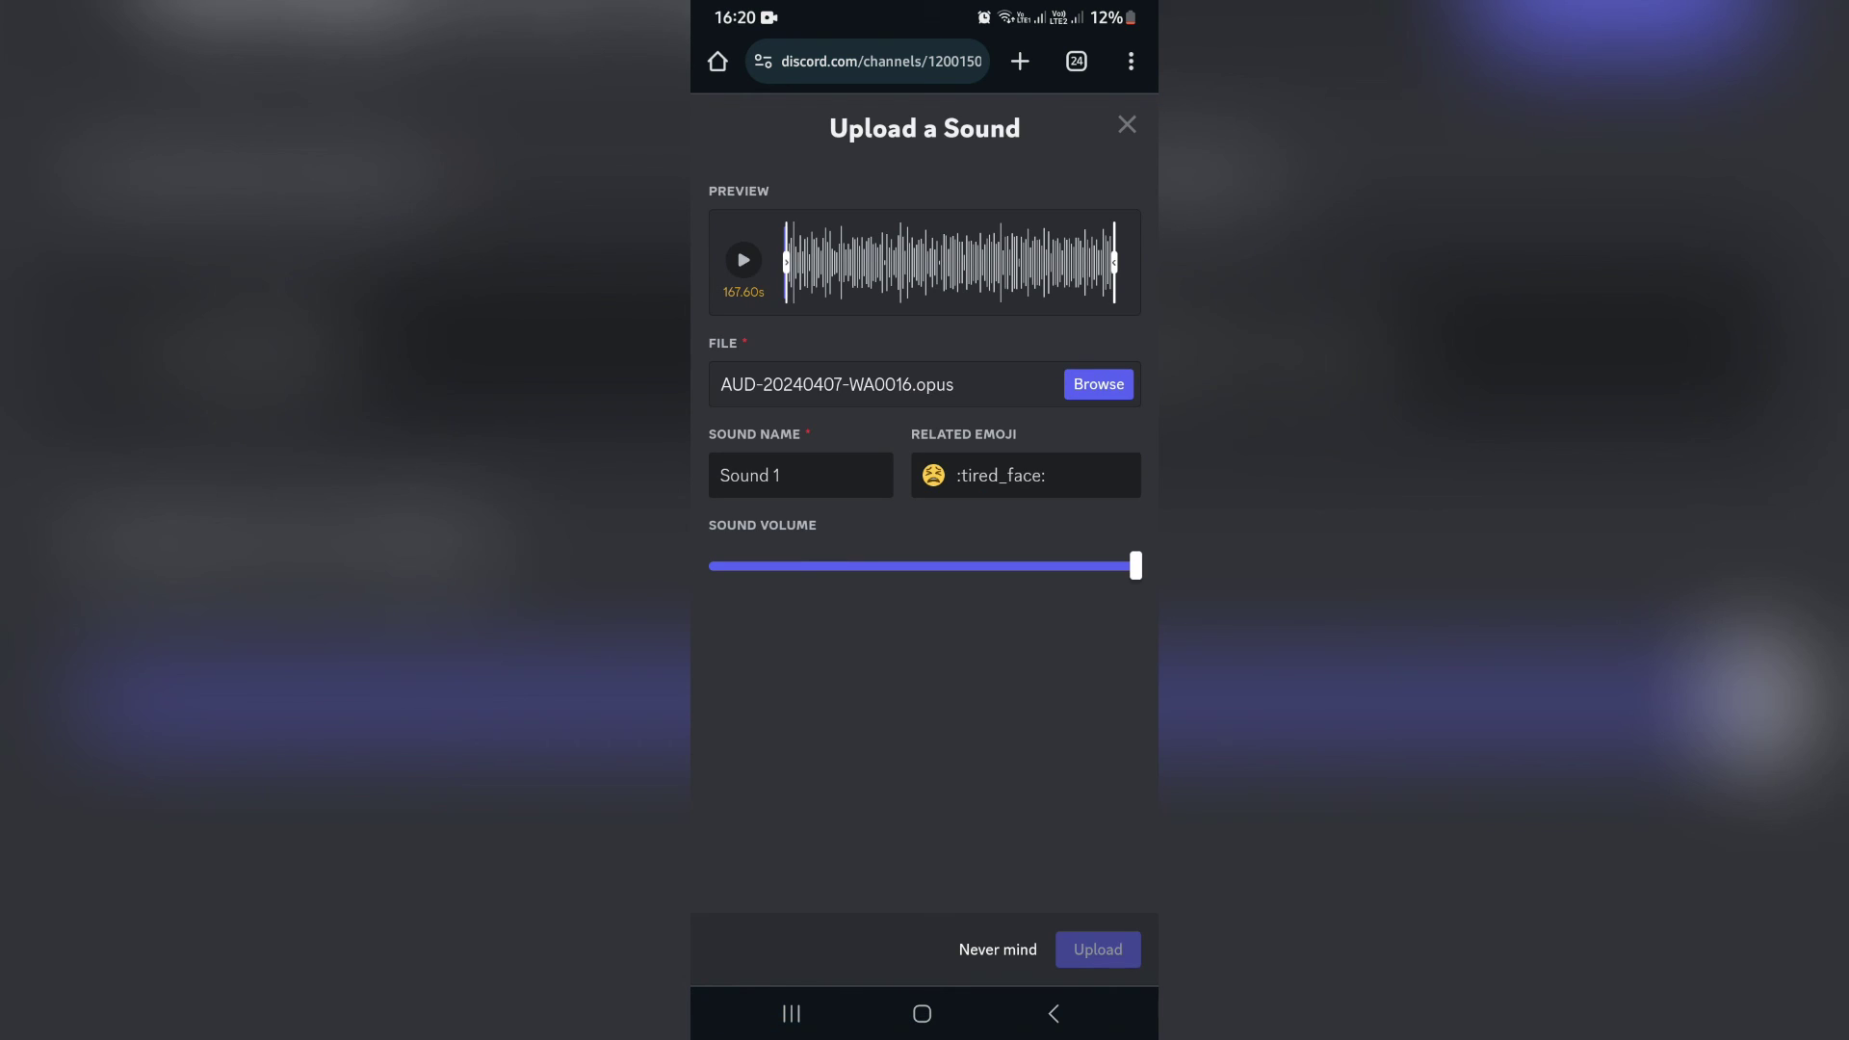
left_click_drag(1135, 566, 863, 568)
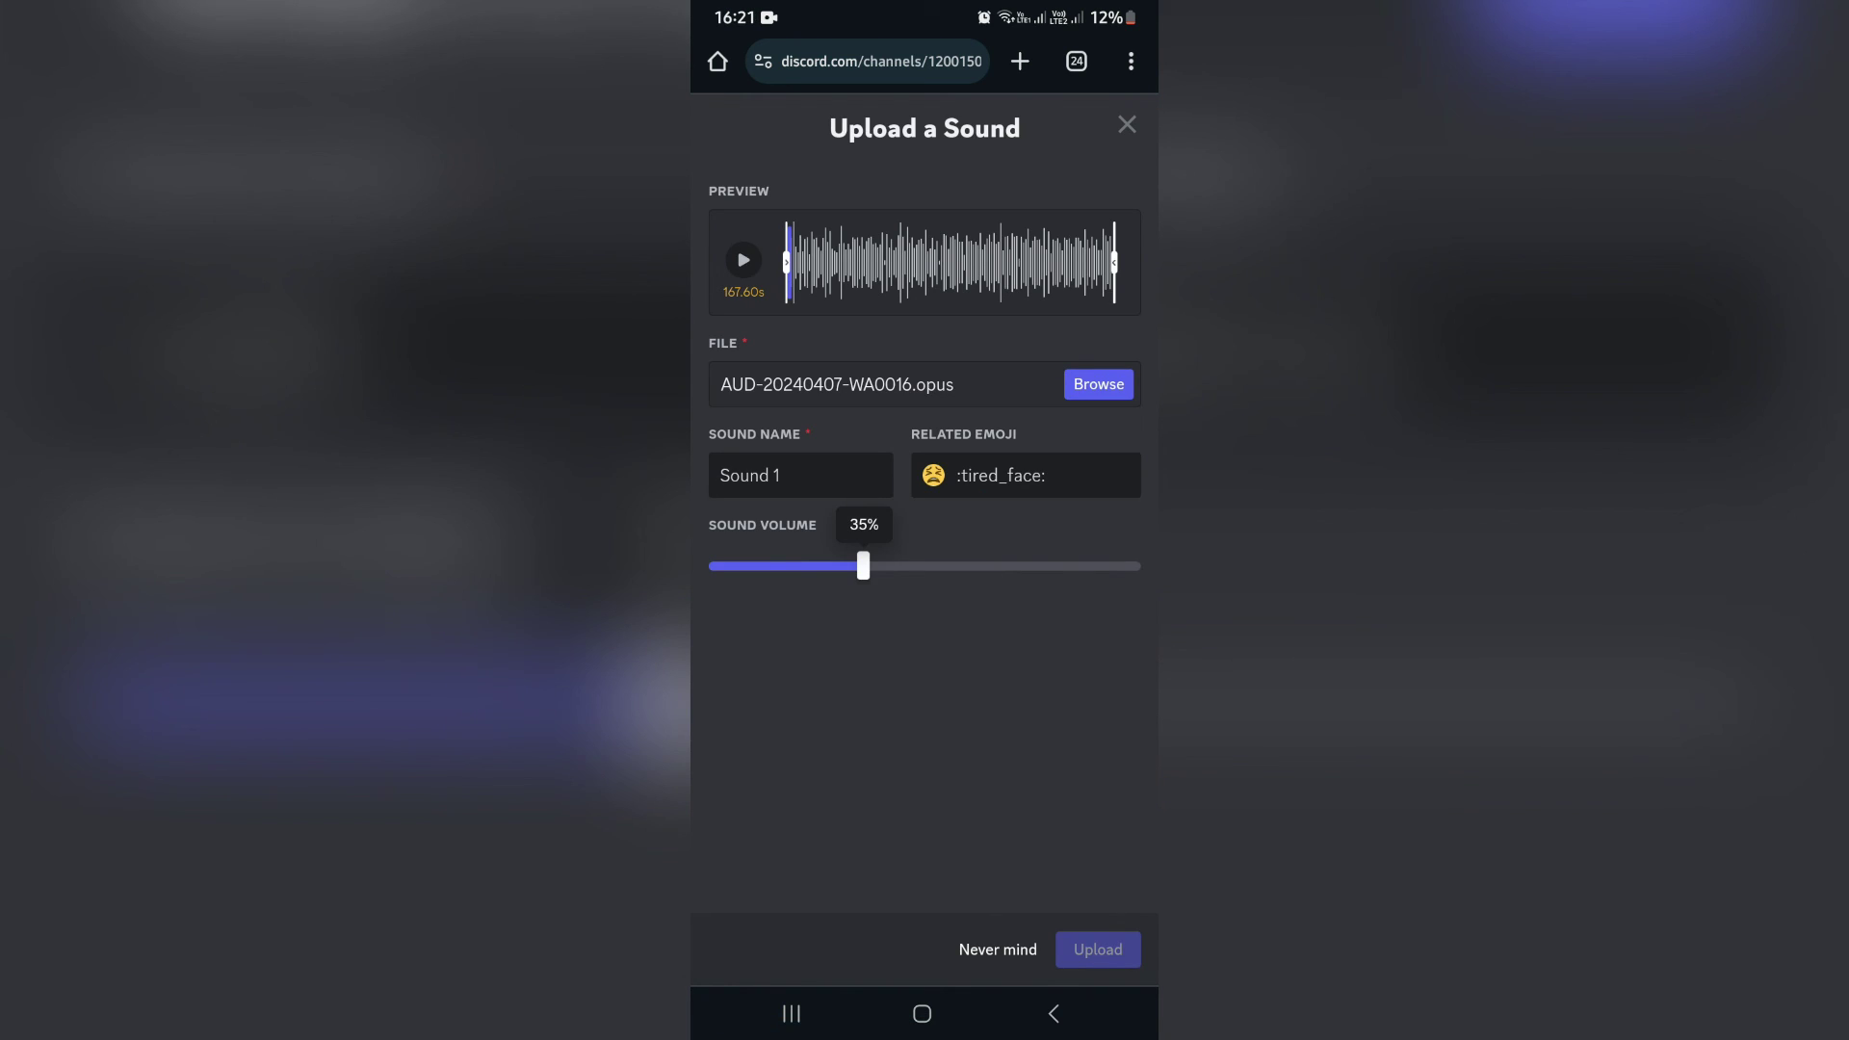